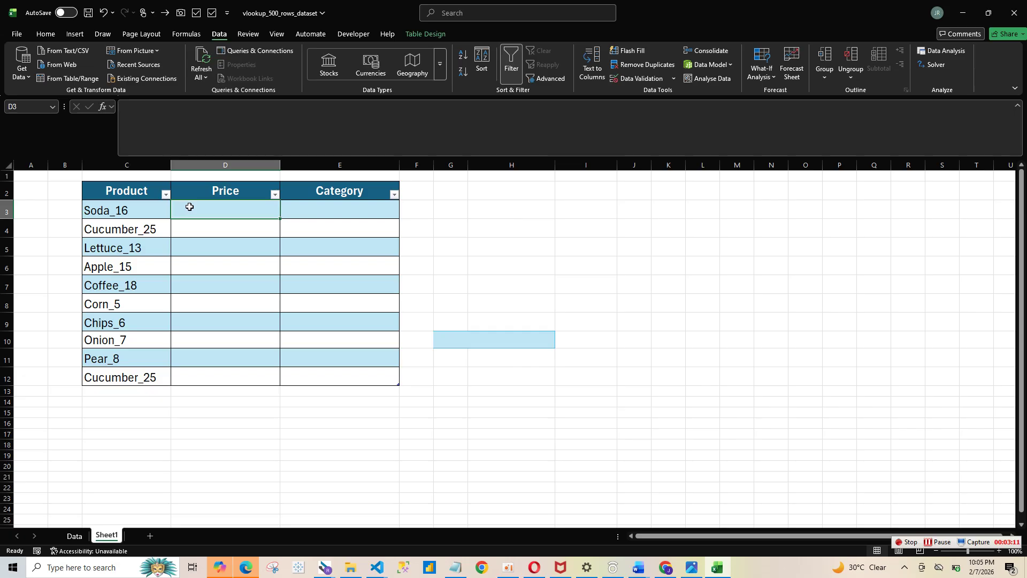
# Fill the Price column from D3 with an XLOOKUP matching each row's Product in the Data sheet's Product column and returning its Price column
pyautogui.write('=')
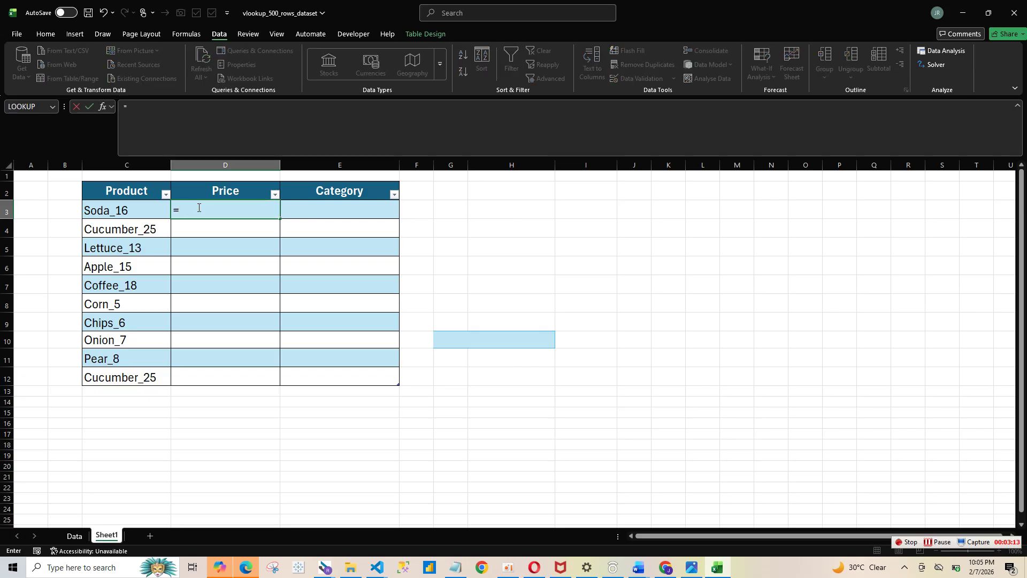
pyautogui.write('x')
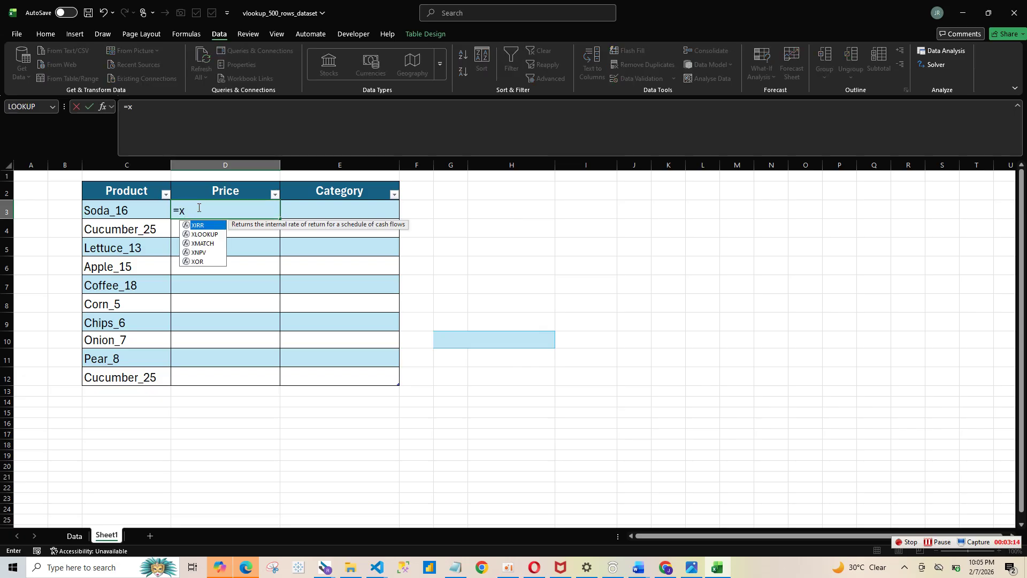
pyautogui.click(209, 236)
pyautogui.doubleClick(210, 237)
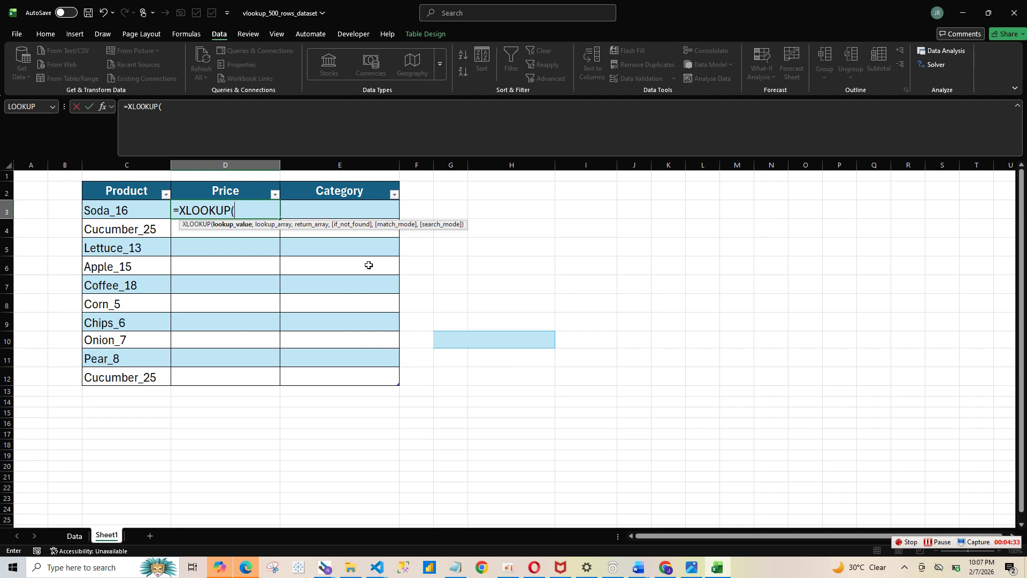
pyautogui.click(141, 214)
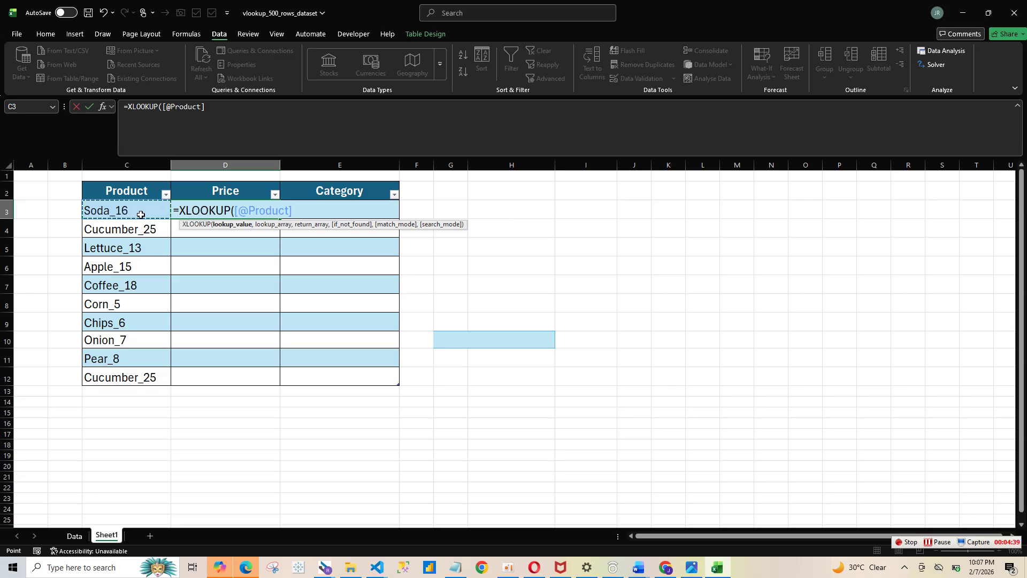
pyautogui.write(',')
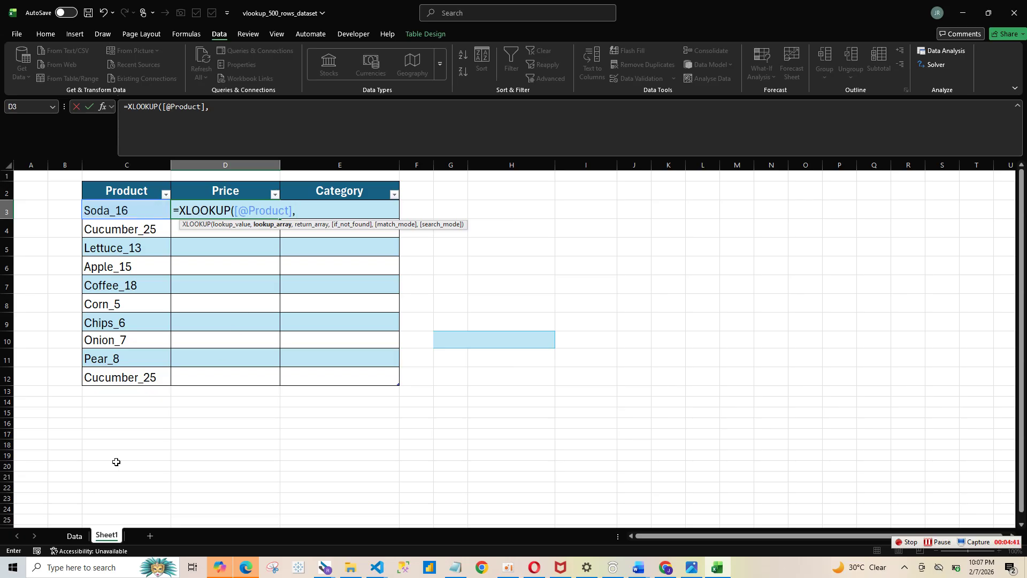
pyautogui.click(75, 536)
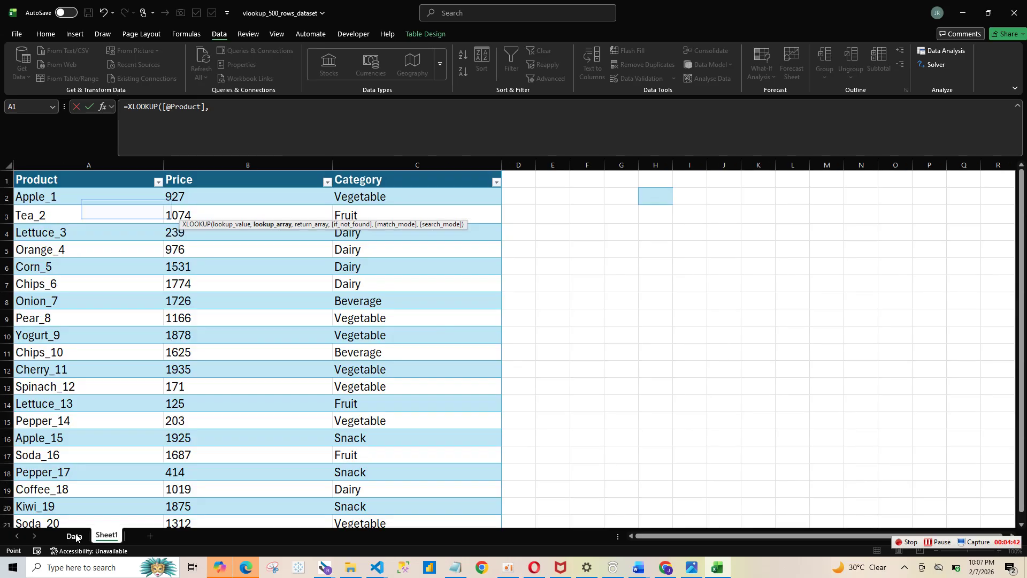
pyautogui.click(82, 166)
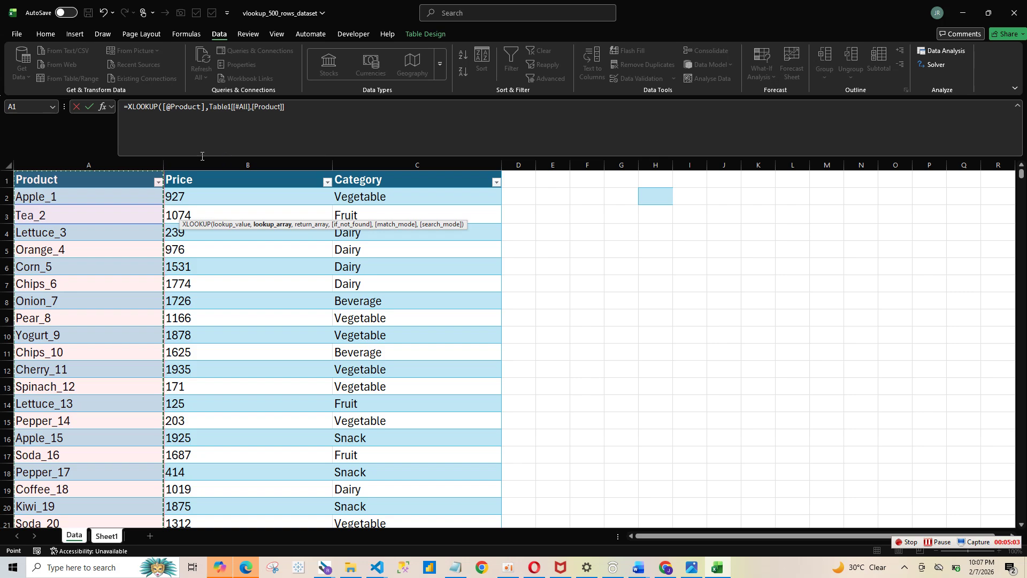
pyautogui.write(',')
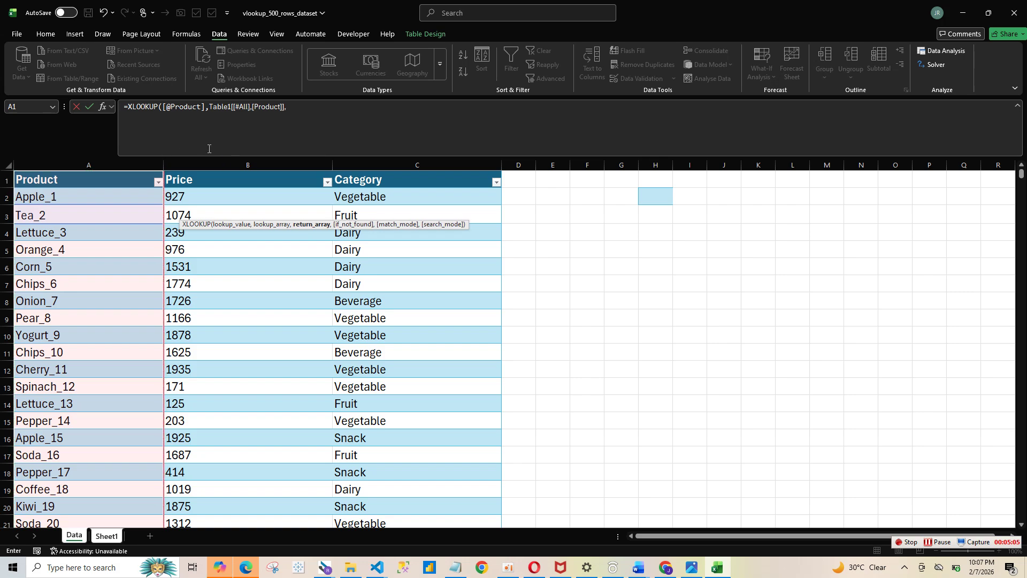
pyautogui.click(238, 166)
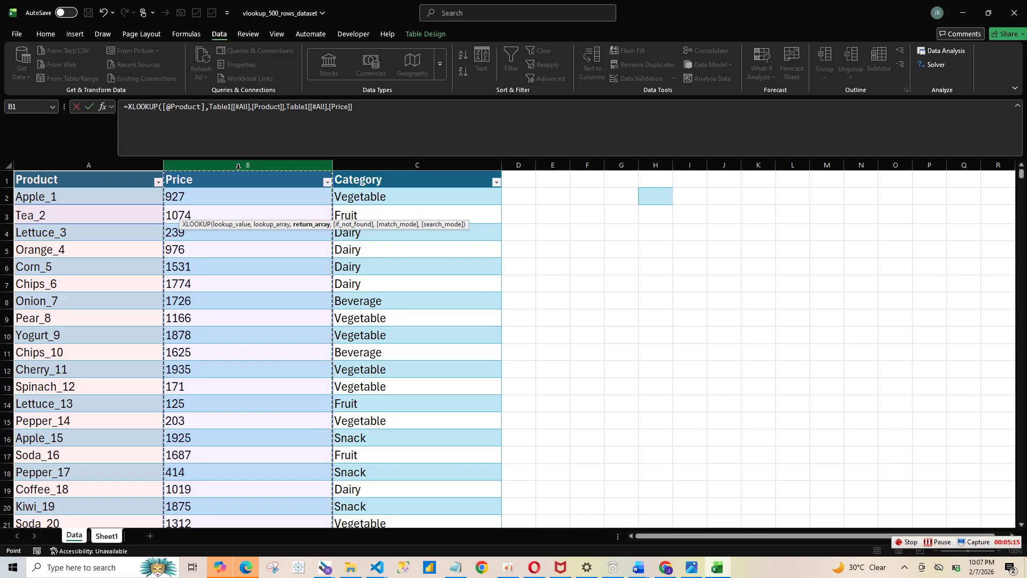
pyautogui.press('Return')
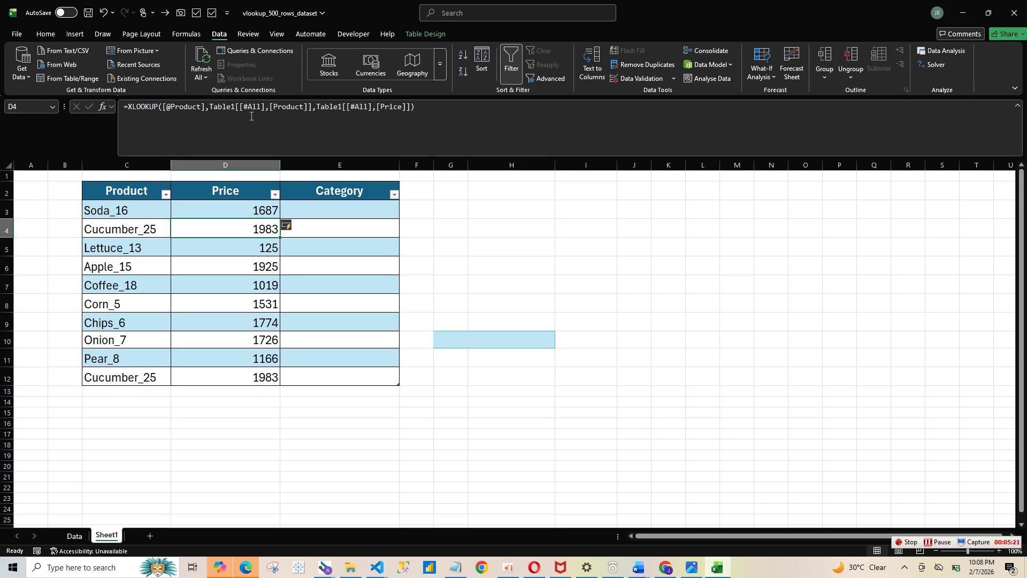
pyautogui.click(347, 201)
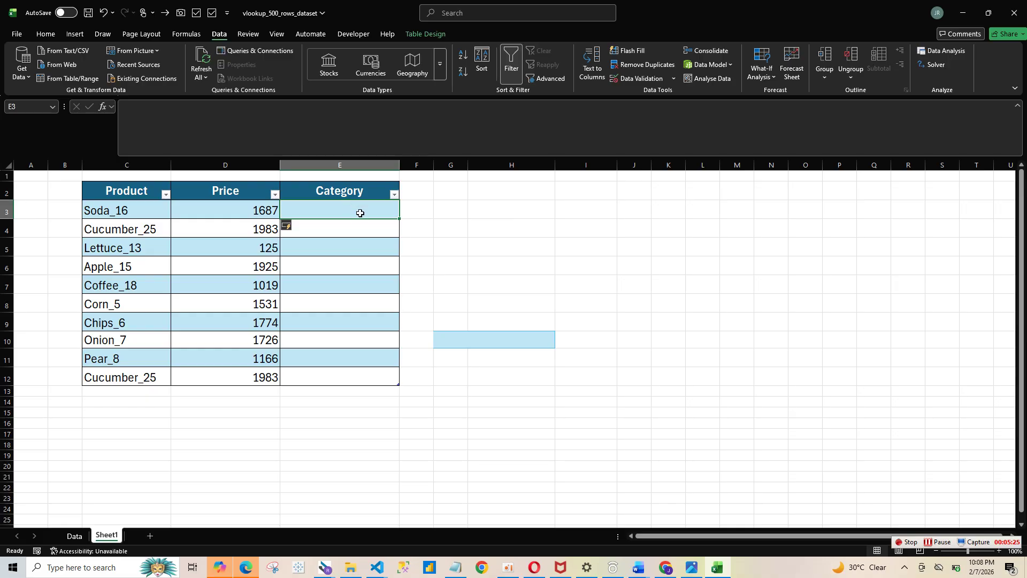
pyautogui.write('=')
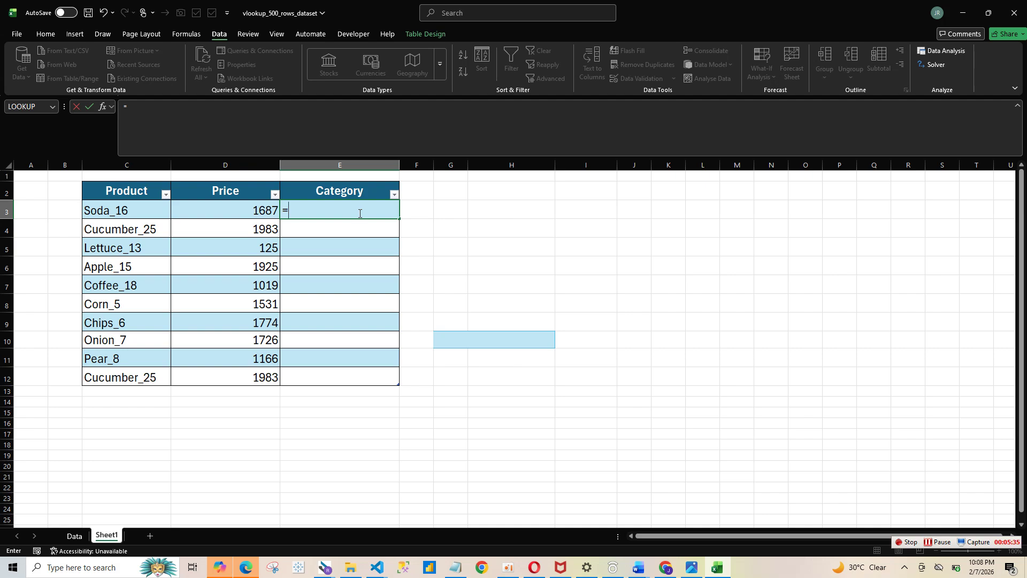
pyautogui.press('BackSpace')
pyautogui.click(448, 283)
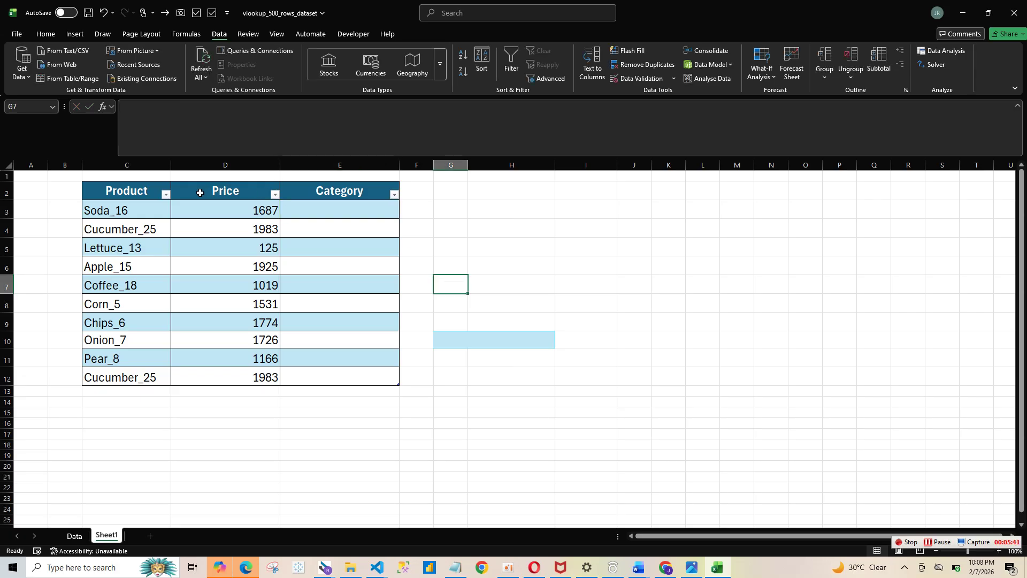
# Copy the Category values C2:C12 from the Data sheet and paste them over Sheet1's Product column starting at C3
pyautogui.click(74, 536)
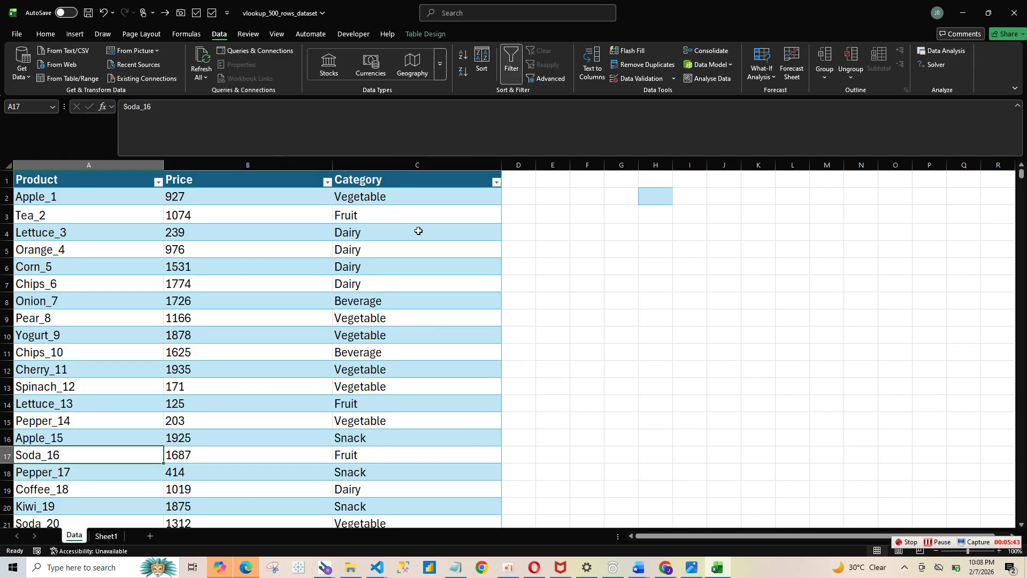
pyautogui.moveTo(428, 202); pyautogui.dragTo(421, 361)
pyautogui.hotkey('ctrl', 'c')
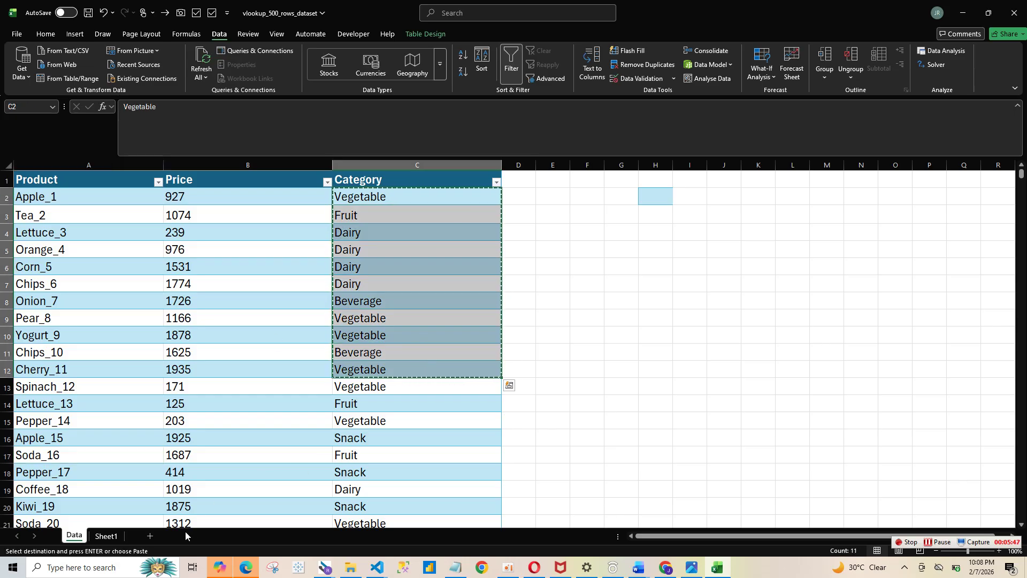
pyautogui.click(125, 535)
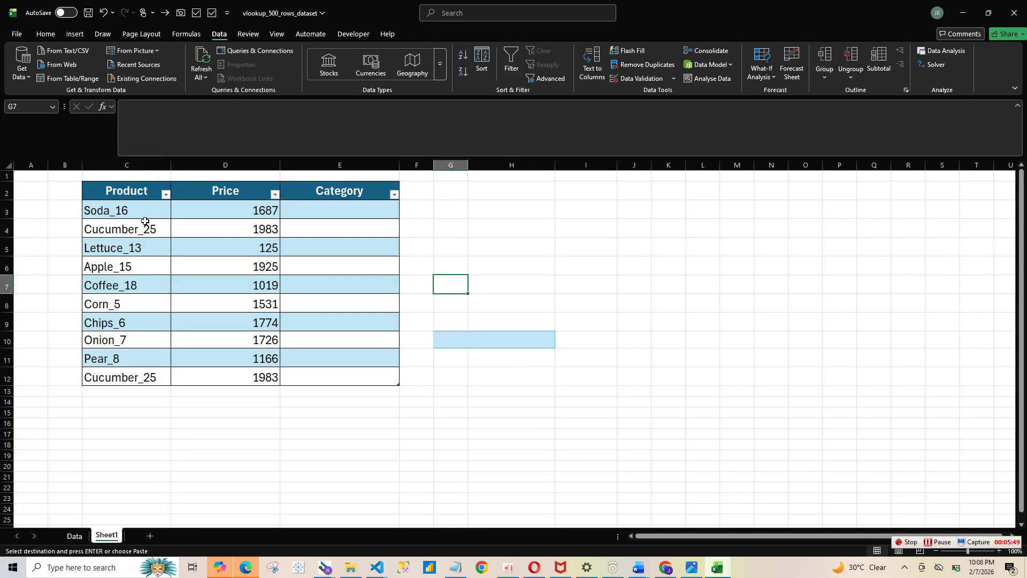
pyautogui.click(145, 218)
pyautogui.hotkey('ctrl', 'v')
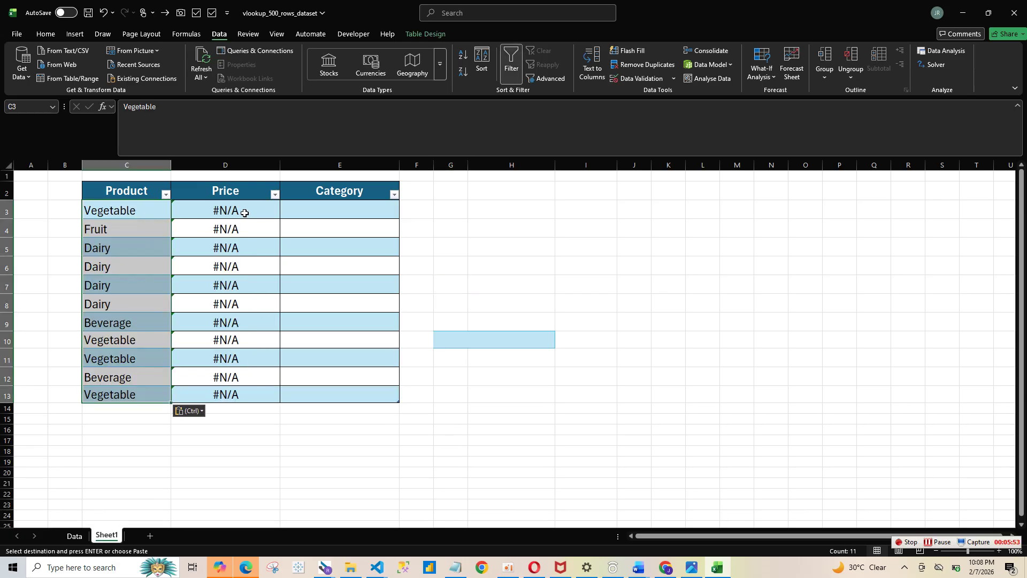
# Clear the XLOOKUP formulas from the Price column in D3:D14
pyautogui.moveTo(239, 210); pyautogui.dragTo(237, 406)
pyautogui.press('Delete')
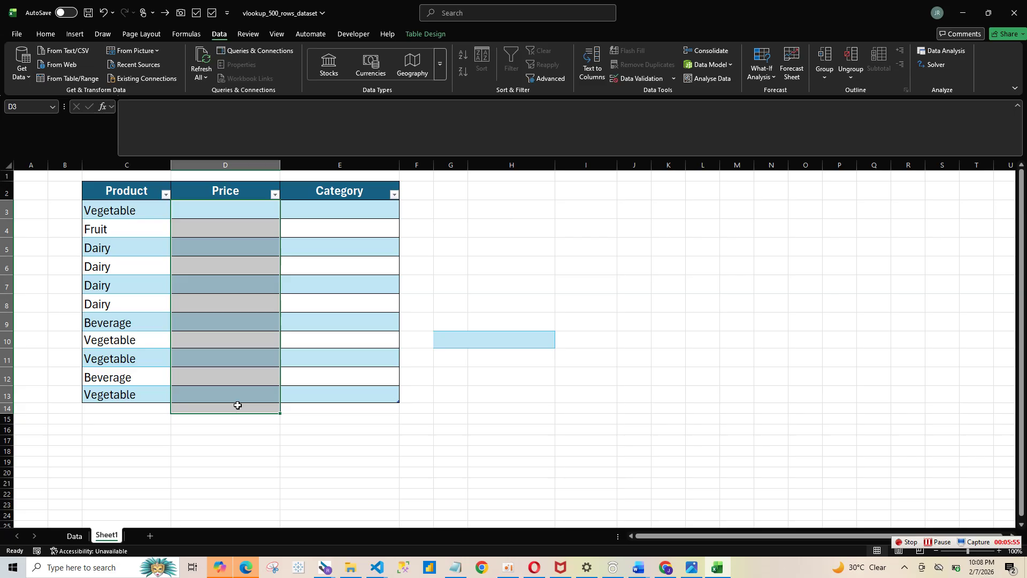
pyautogui.click(251, 218)
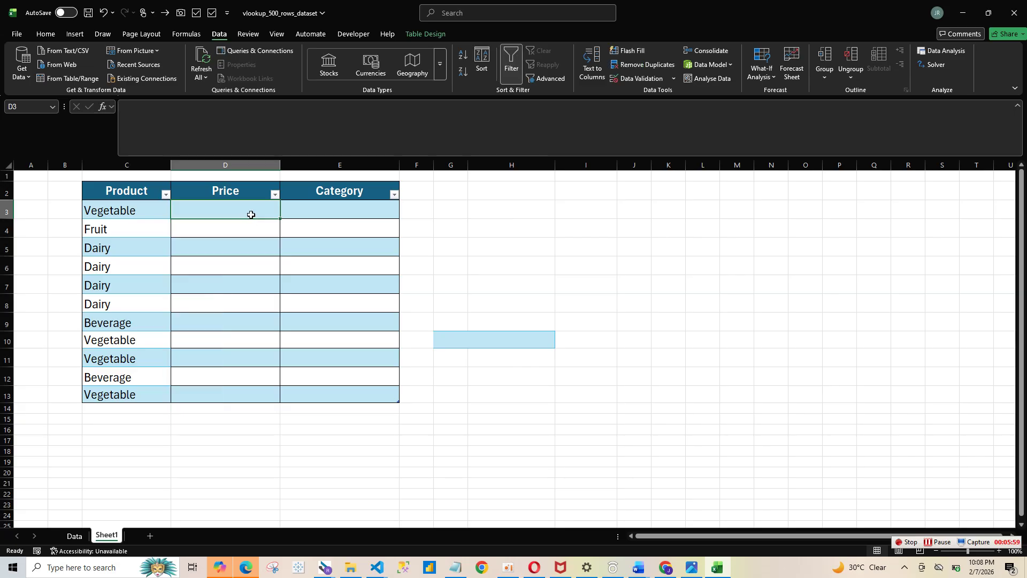
pyautogui.write('=')
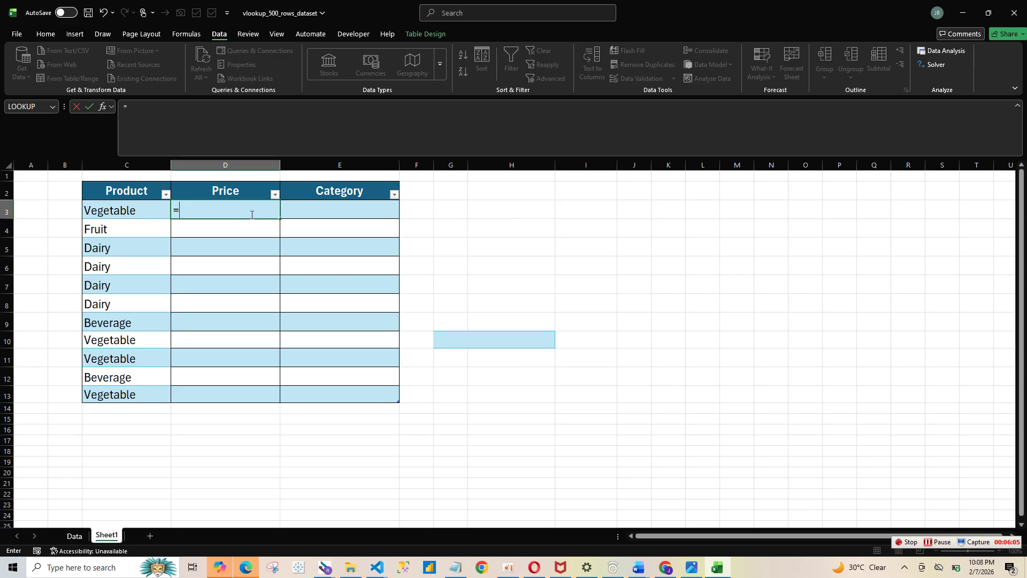
pyautogui.press('Escape')
# Undo the clearing of the Price column and the pasting of categories over the Product column
pyautogui.click(509, 289)
pyautogui.hotkey('ctrl', 'z')
pyautogui.hotkey('ctrl', 'z')
pyautogui.hotkey('ctrl', 'z')
pyautogui.hotkey('ctrl', 'z')
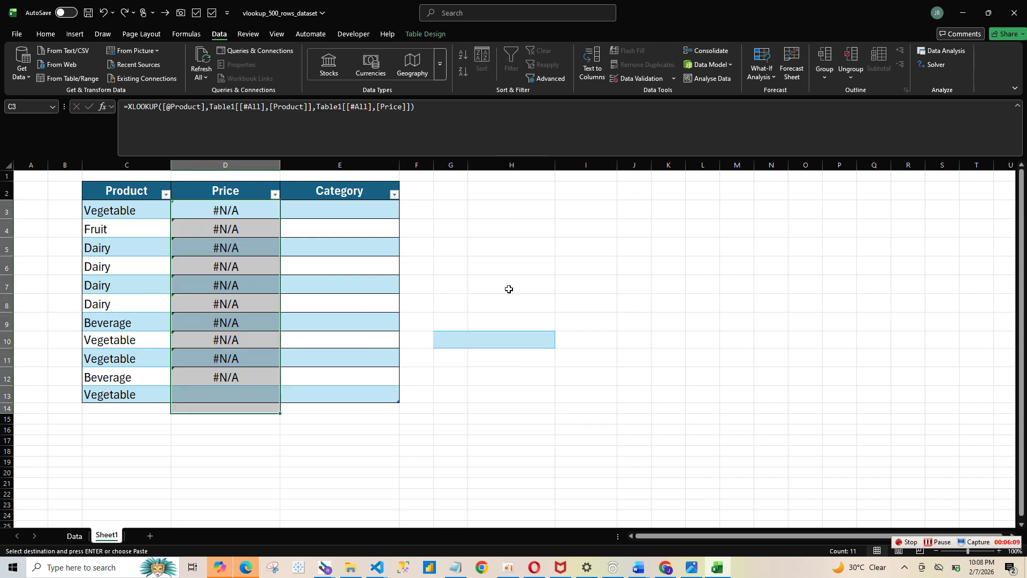
# Fill the Category column from E3 with an XLOOKUP matching each Product in the Data sheet's Product column and returning its Category column
pyautogui.click(379, 212)
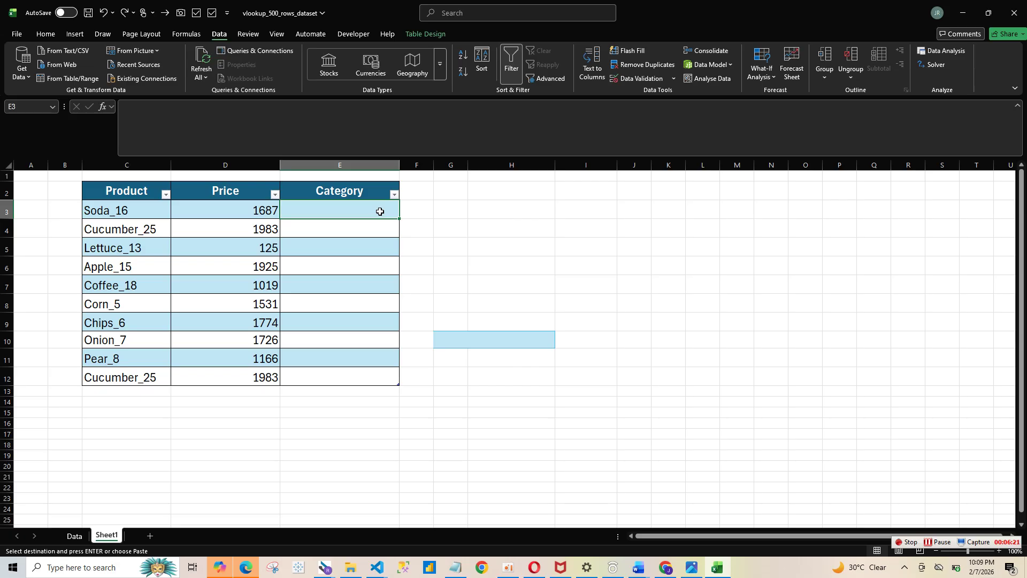
pyautogui.write('=')
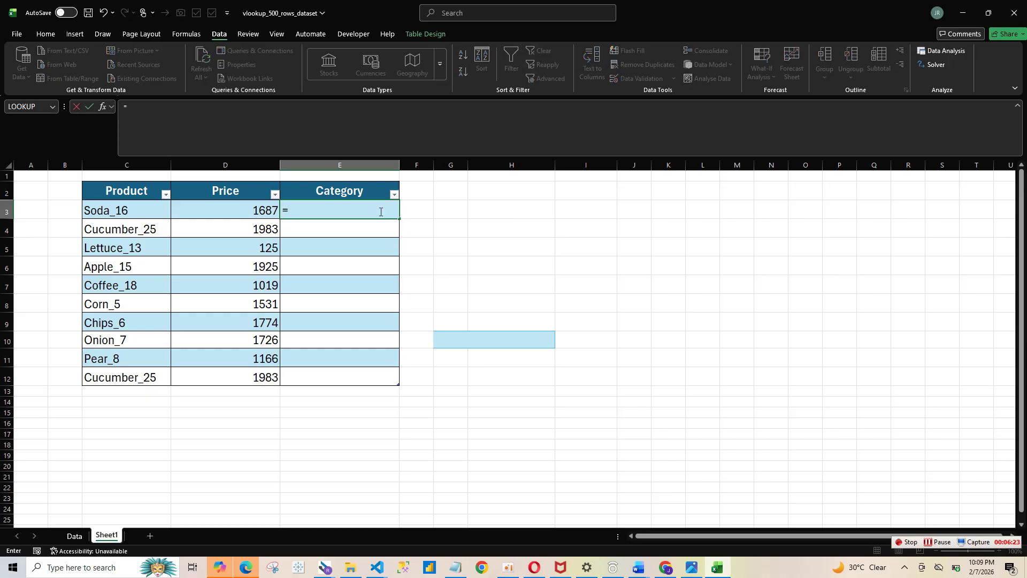
pyautogui.write('x')
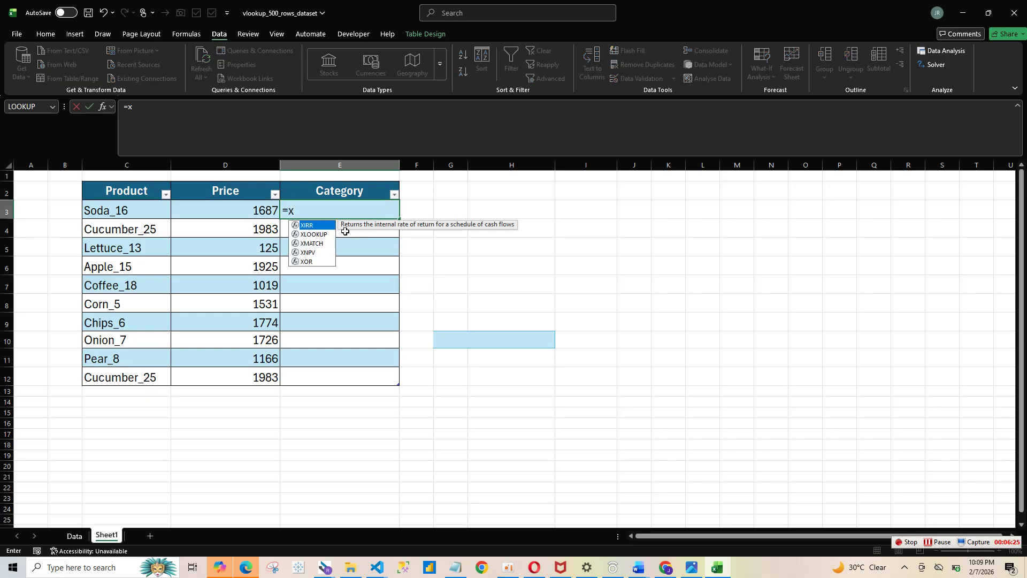
pyautogui.doubleClick(325, 235)
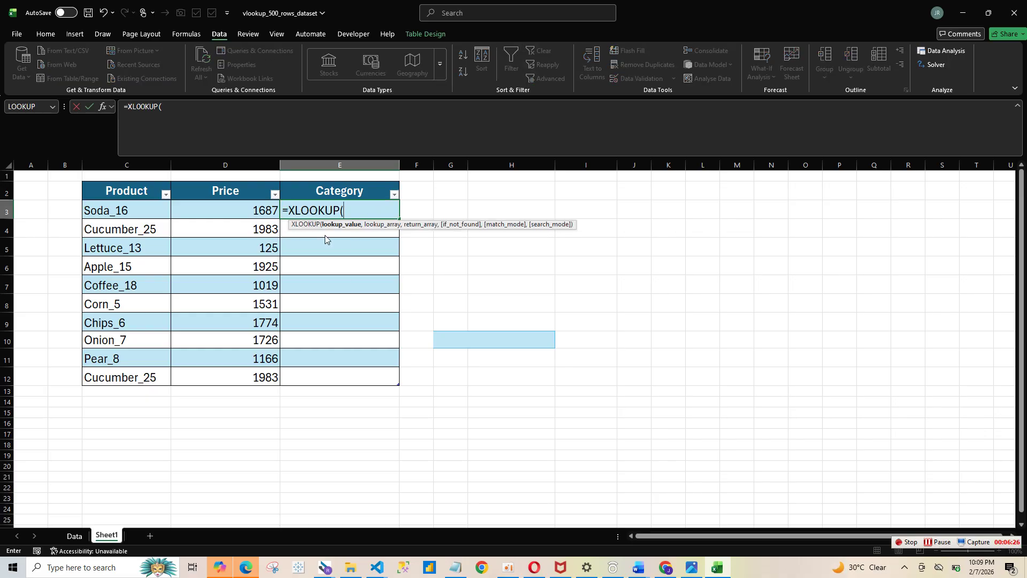
pyautogui.click(149, 209)
pyautogui.write(',')
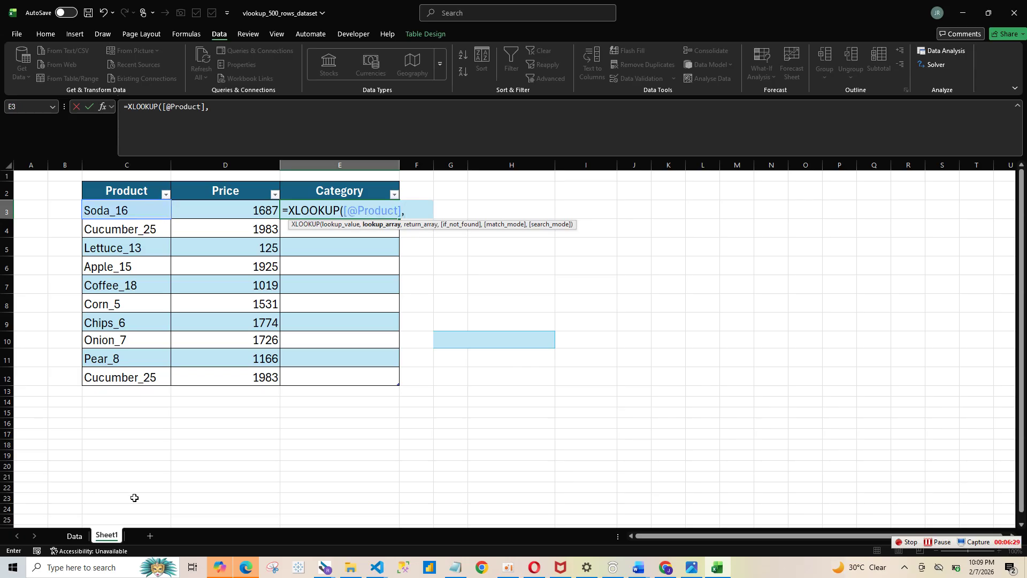
pyautogui.click(73, 535)
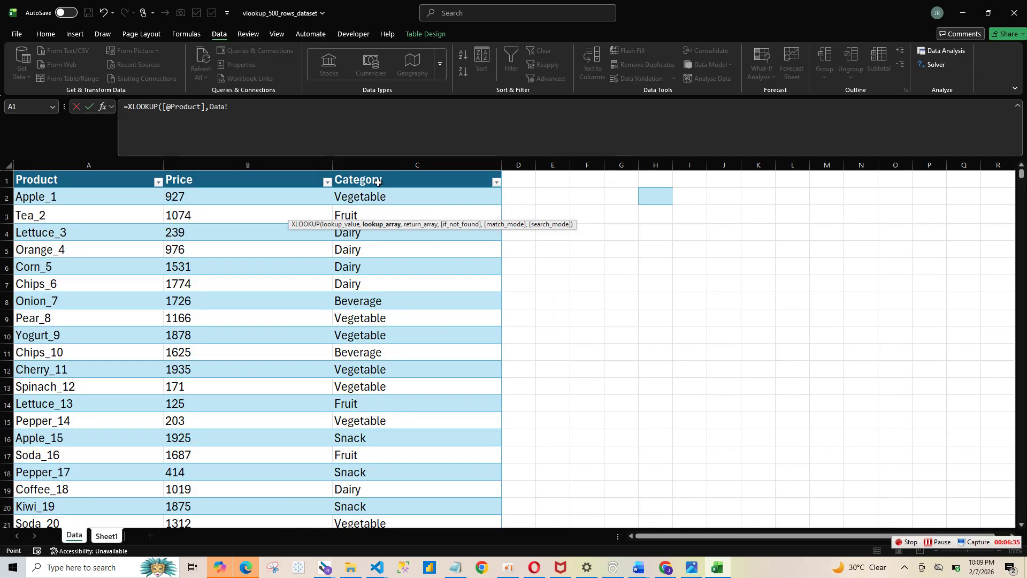
pyautogui.click(40, 171)
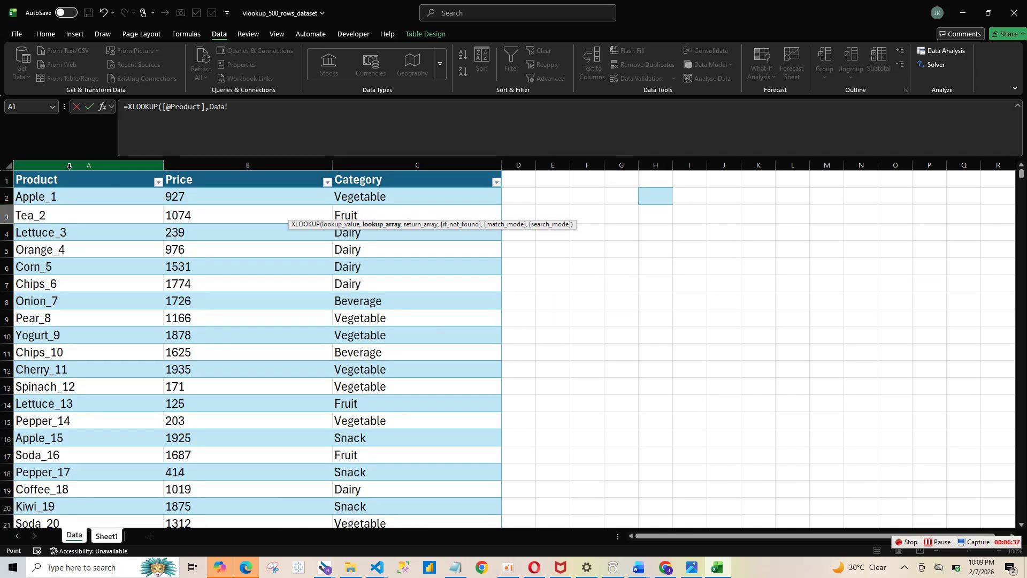
pyautogui.write(',')
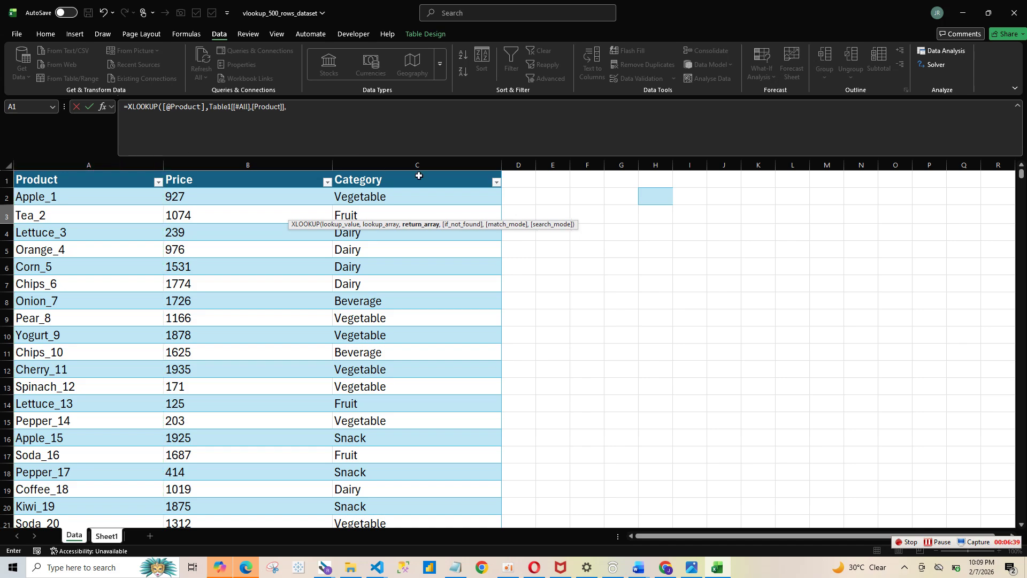
pyautogui.click(436, 168)
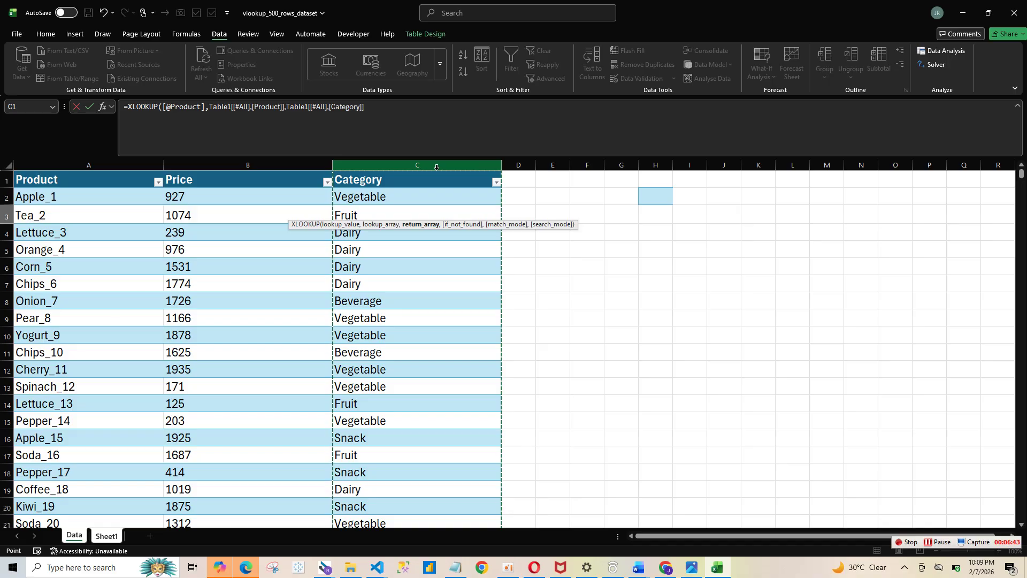
pyautogui.press('Return')
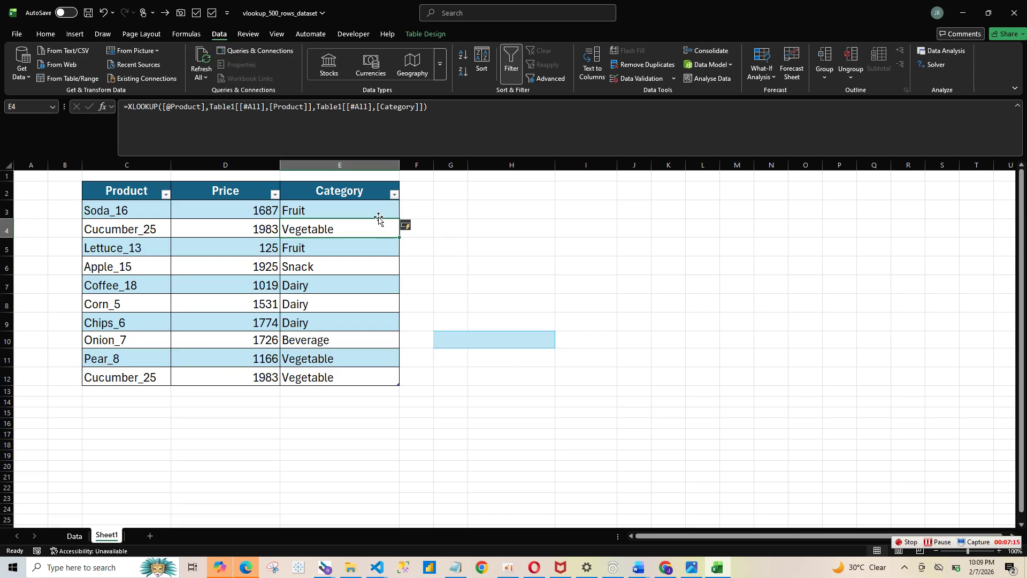
# Try to copy Sheet1's Category cells E3:E13 and paste them over the Product column starting at C3
pyautogui.moveTo(373, 212); pyautogui.dragTo(349, 381)
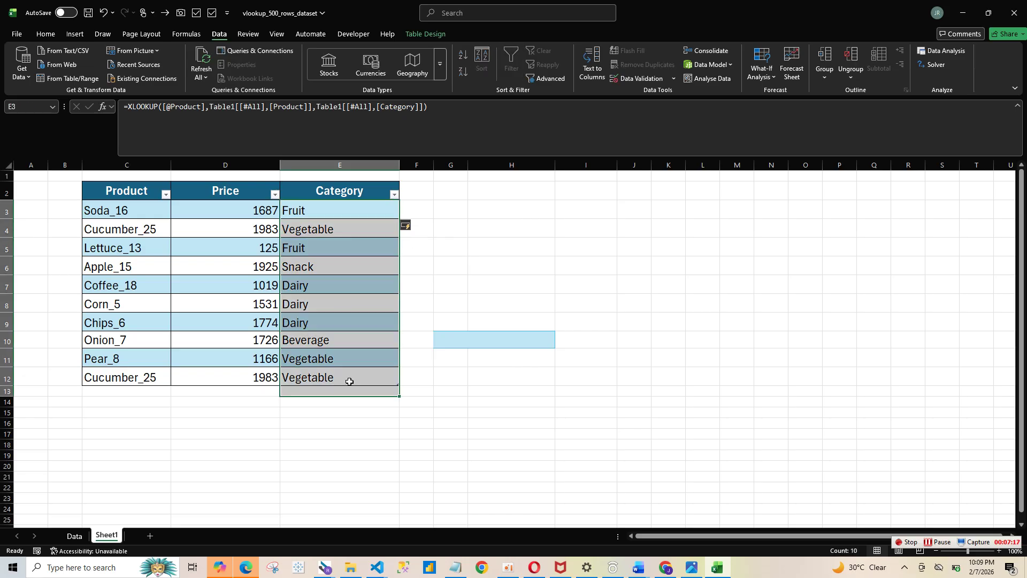
pyautogui.hotkey('ctrl', 'c')
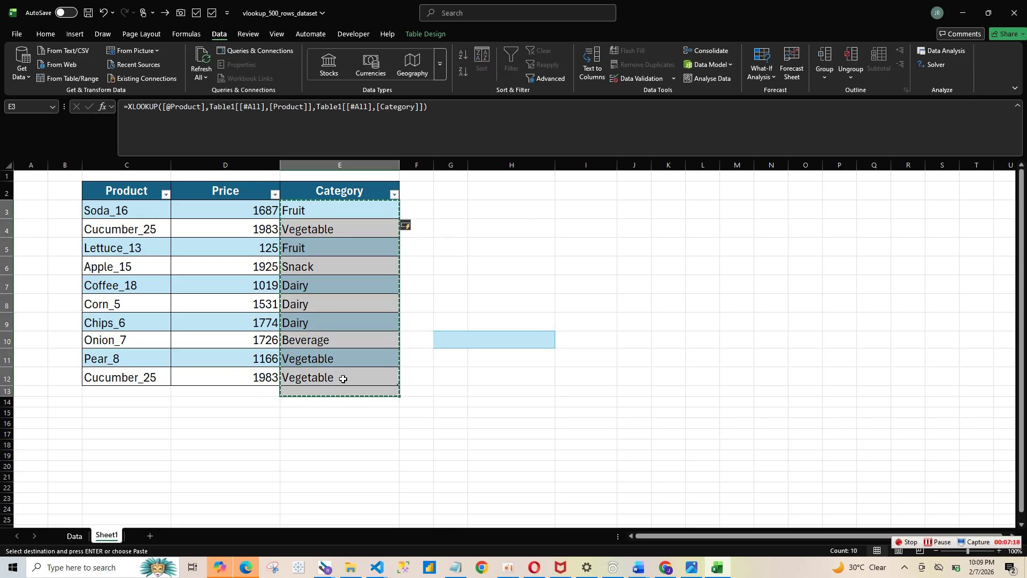
pyautogui.click(130, 217)
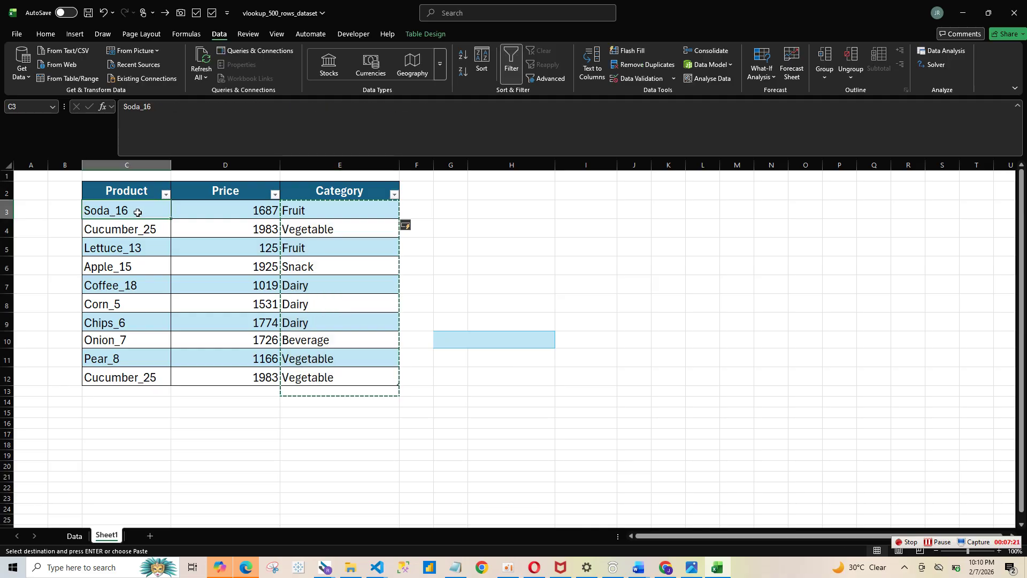
pyautogui.rightClick(137, 213)
pyautogui.click(180, 268)
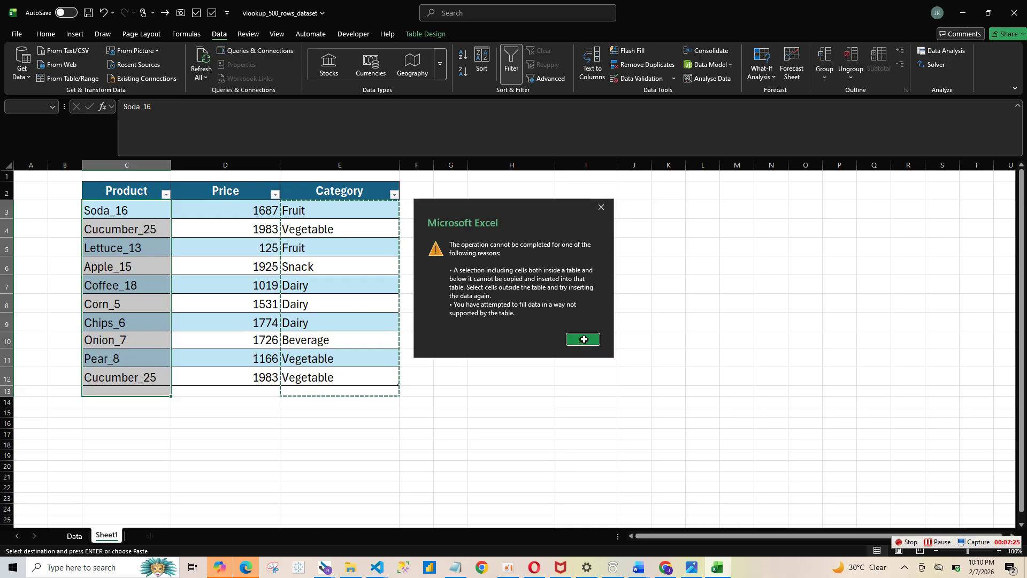
pyautogui.click(584, 339)
# Clear Sheet1's table body C3:E12 and paste the Data sheet's Category header and values C1:C13 over the Product column from C2
pyautogui.moveTo(151, 209)
pyautogui.mouseDown()
pyautogui.moveTo(233, 253)
pyautogui.moveTo(321, 360)
pyautogui.moveTo(321, 378)
pyautogui.mouseUp()
pyautogui.press('Delete')
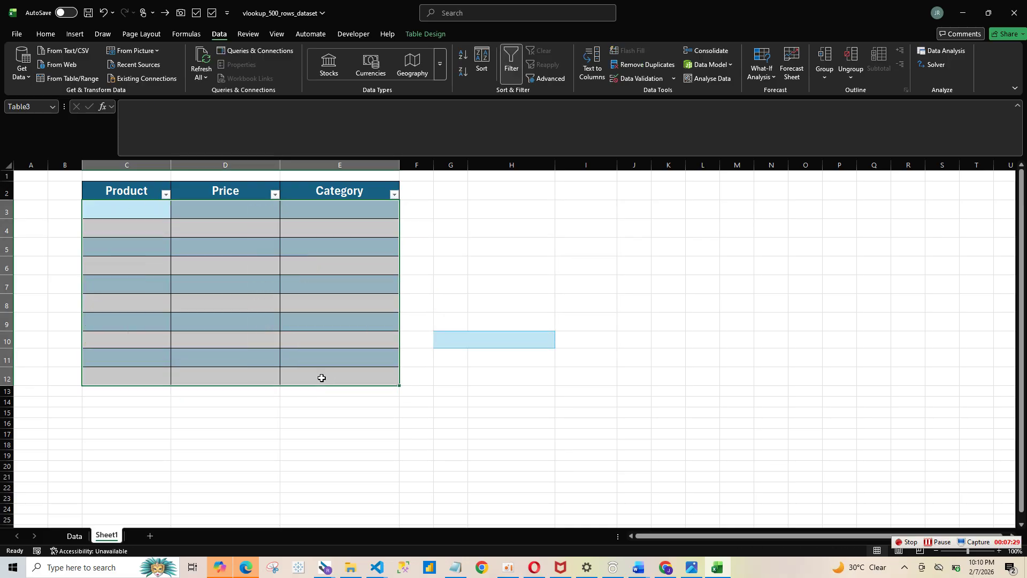
pyautogui.click(72, 538)
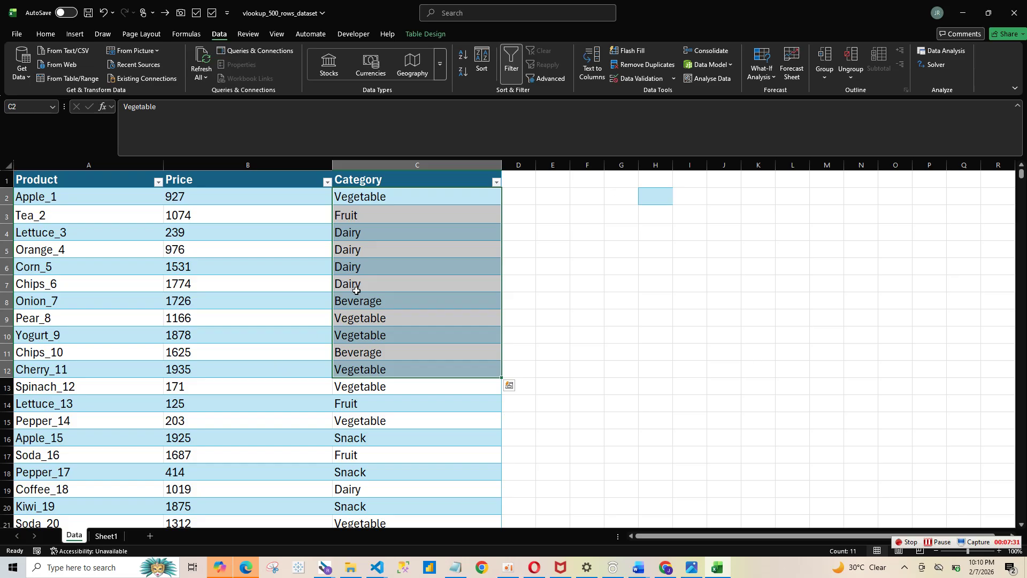
pyautogui.hotkey('ctrl', 'c')
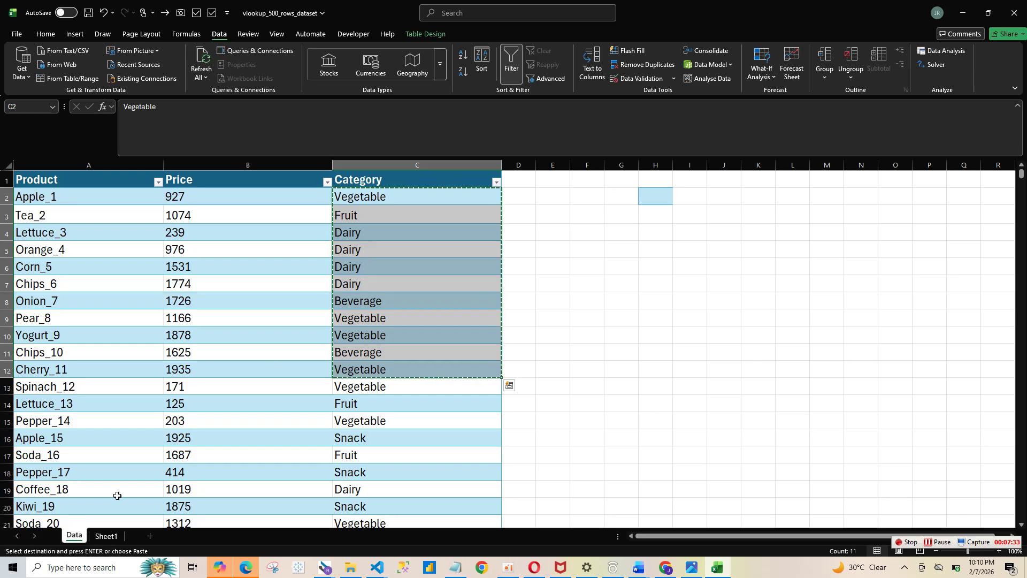
pyautogui.moveTo(435, 178); pyautogui.dragTo(407, 385)
pyautogui.hotkey('ctrl', 'c')
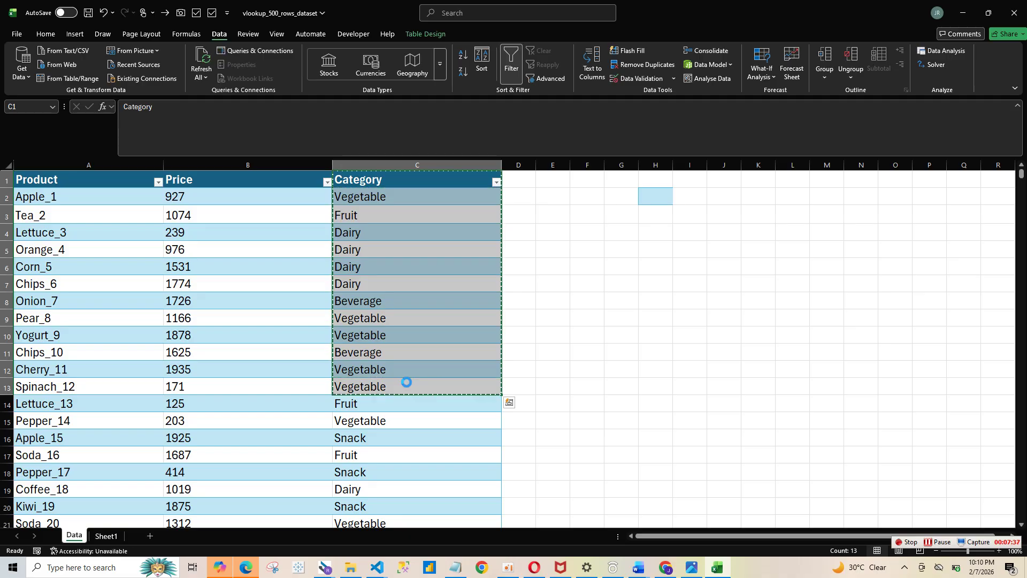
pyautogui.click(106, 535)
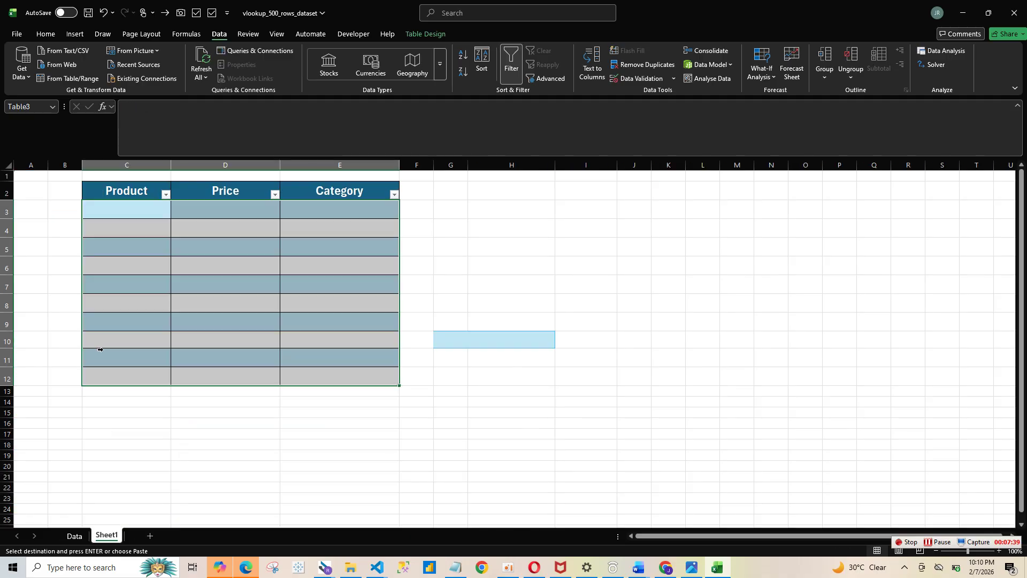
pyautogui.click(134, 196)
pyautogui.hotkey('ctrl', 'v')
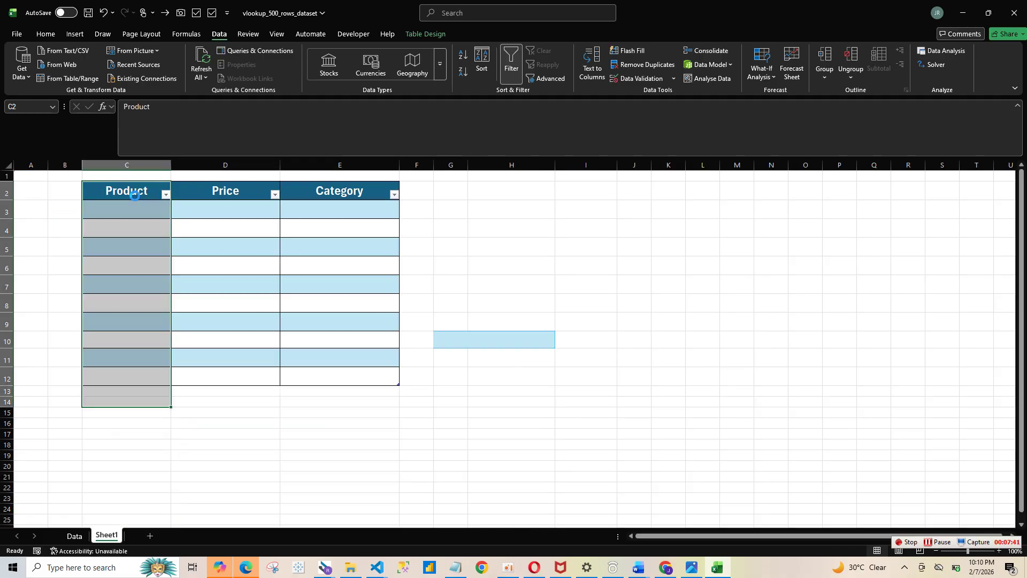
# Rename the third column's header in E2 of Sheet1 to "product"
pyautogui.click(231, 211)
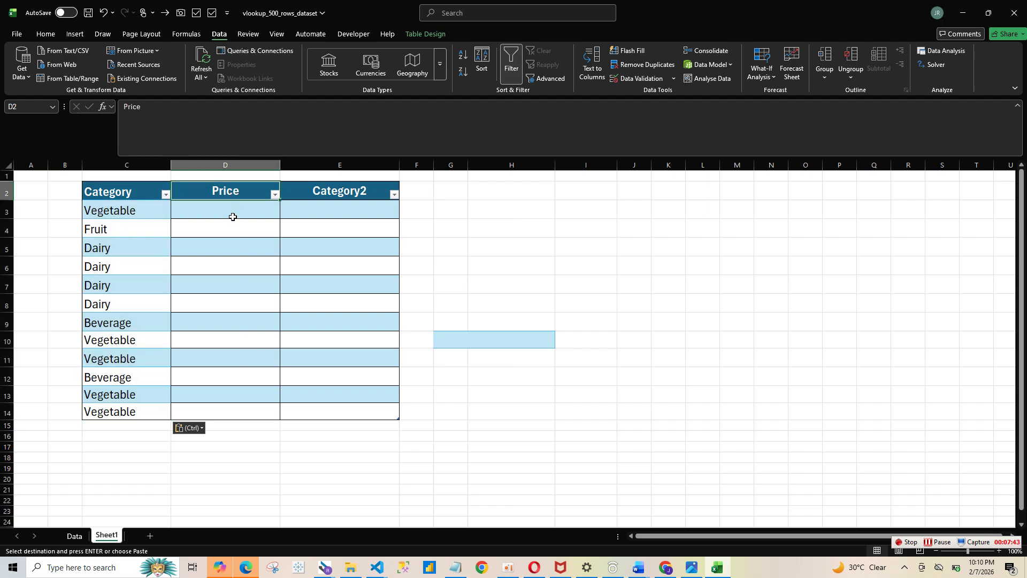
pyautogui.click(357, 199)
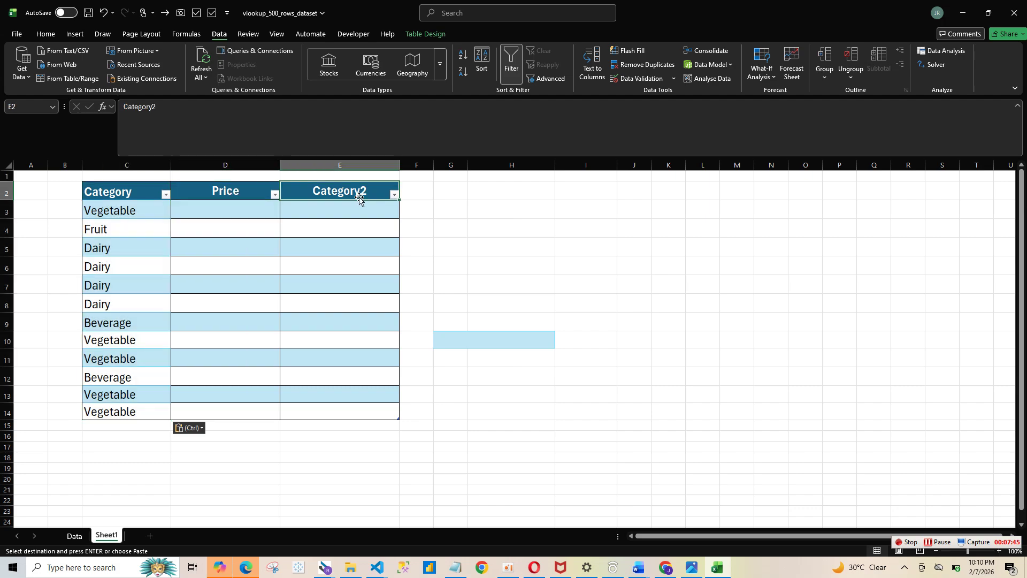
pyautogui.press('BackSpace')
pyautogui.write('pr')
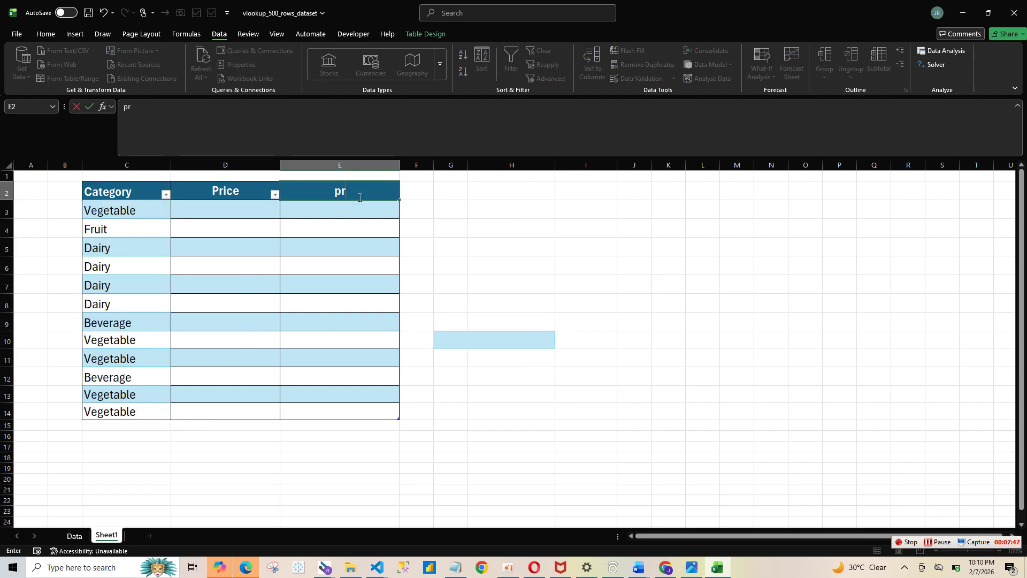
pyautogui.write('odcut')
pyautogui.press('BackSpace')
pyautogui.press('BackSpace')
pyautogui.press('BackSpace')
pyautogui.write('uct')
pyautogui.click(500, 296)
pyautogui.click(363, 211)
# Fill the Price column from D3 with an XLOOKUP matching each Category in the Data sheet's Category column and returning its Price column
pyautogui.click(220, 213)
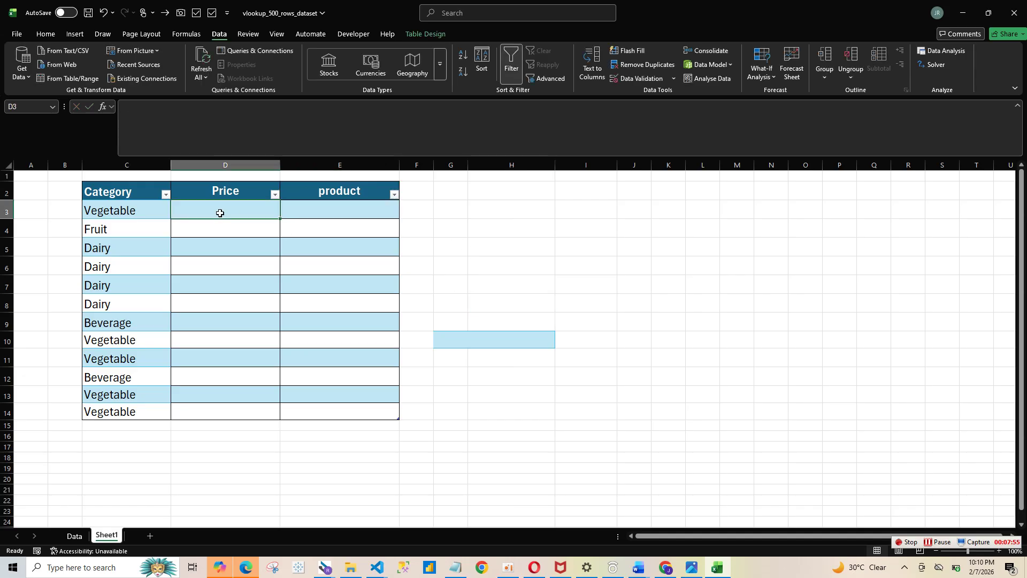
pyautogui.write('=')
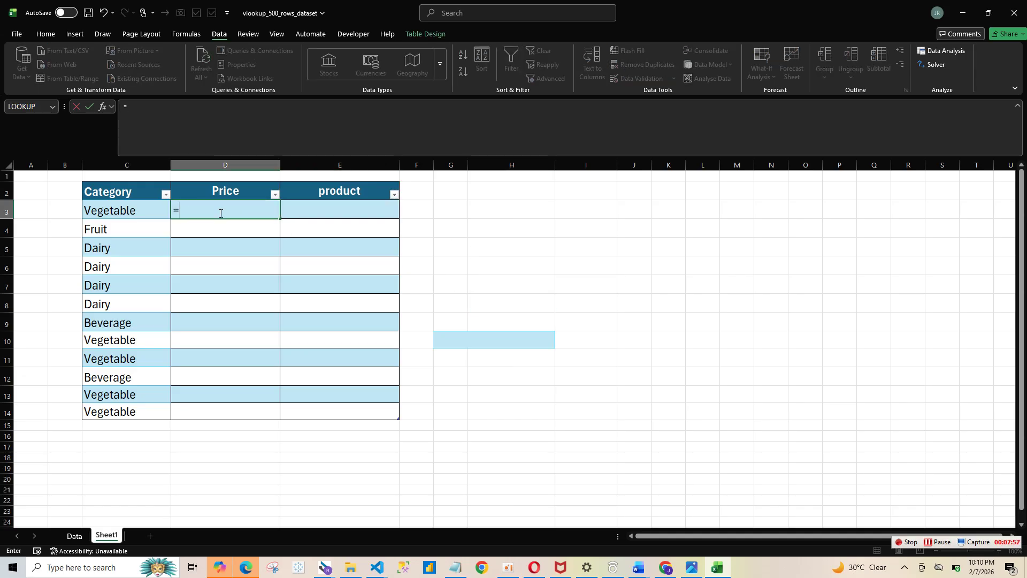
pyautogui.write('v')
pyautogui.press('BackSpace')
pyautogui.write('x')
pyautogui.doubleClick(213, 233)
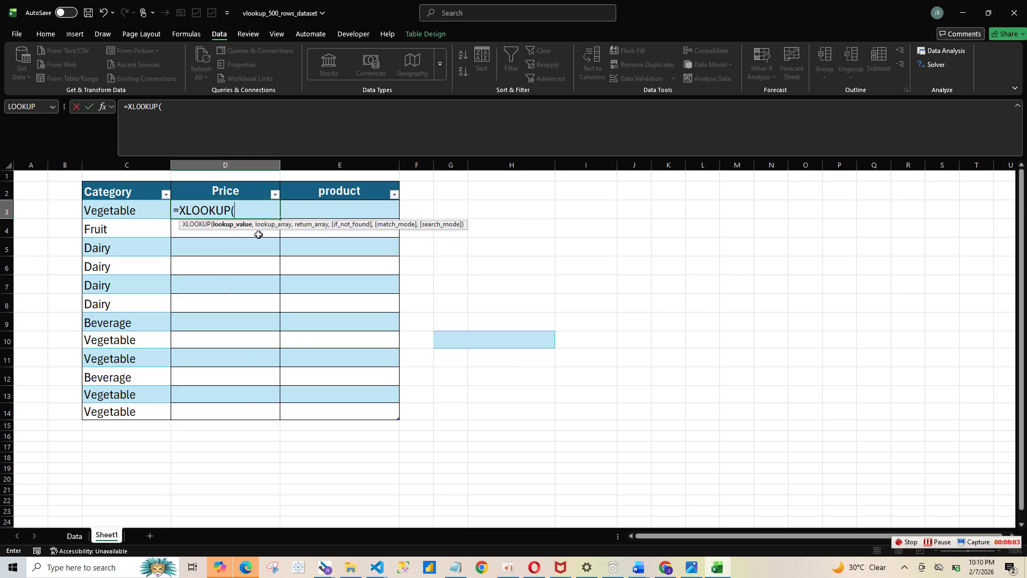
pyautogui.click(149, 210)
pyautogui.write(',')
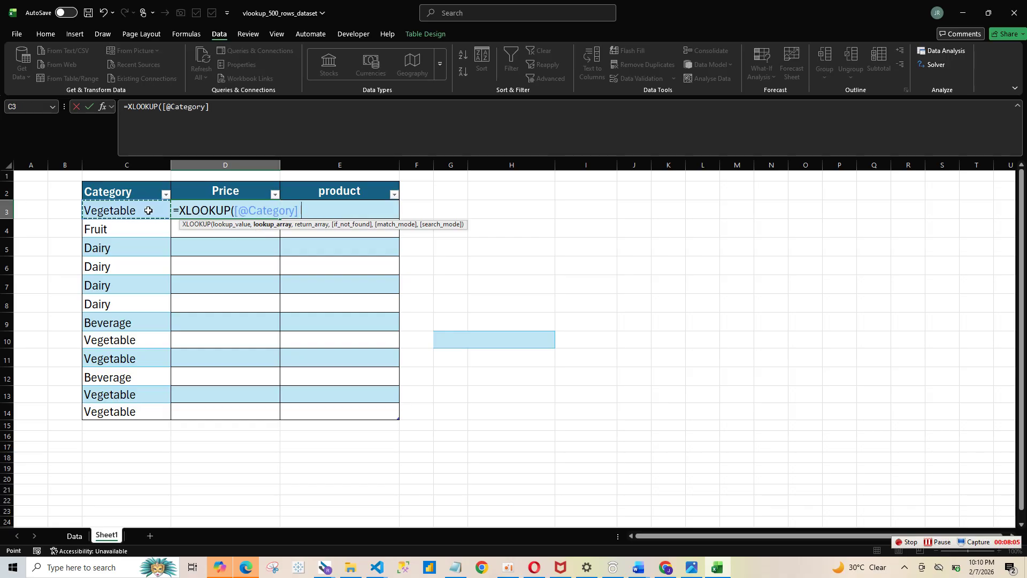
pyautogui.click(74, 536)
pyautogui.click(441, 161)
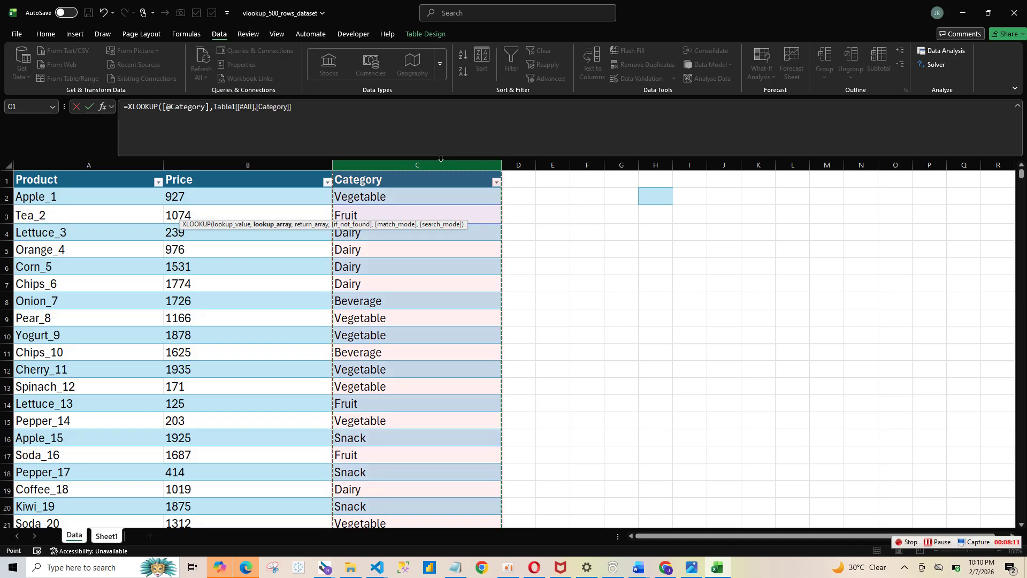
pyautogui.write(',')
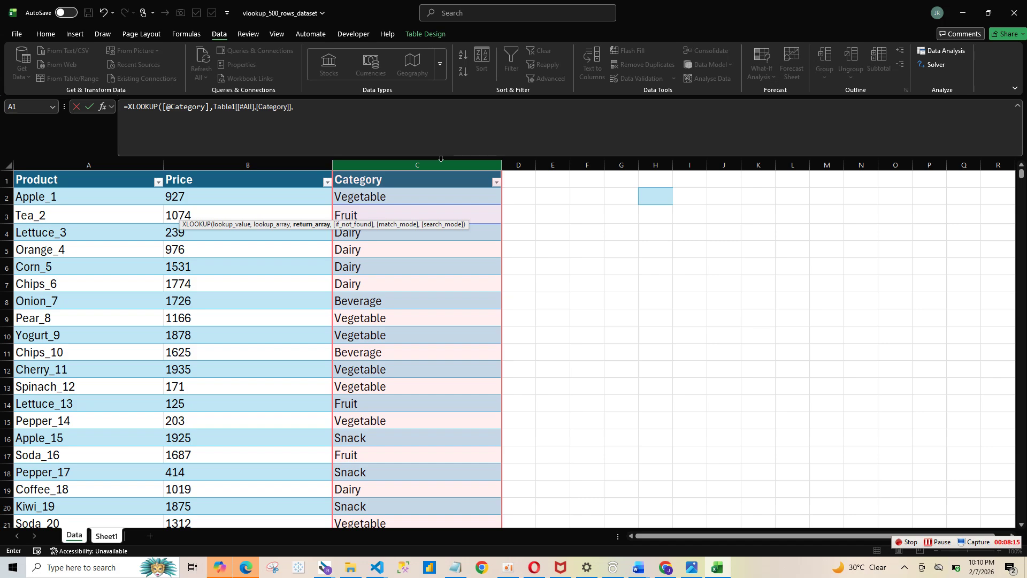
pyautogui.click(287, 161)
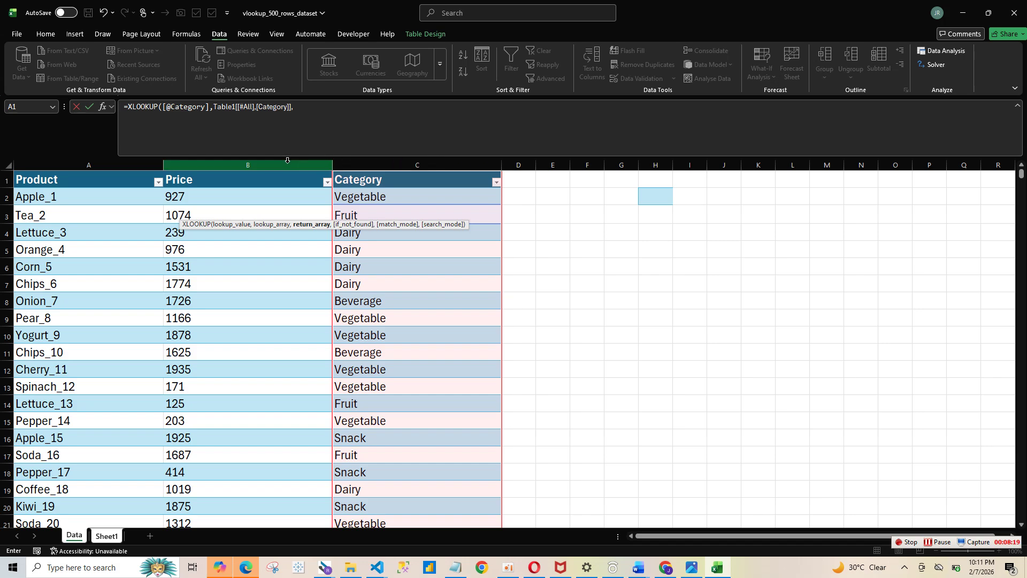
pyautogui.write(',')
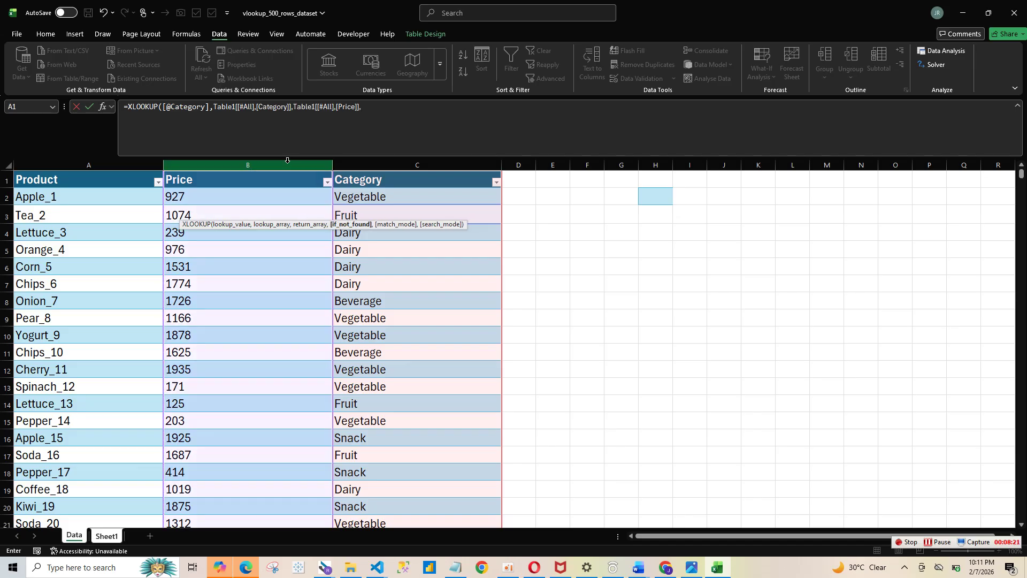
pyautogui.press('BackSpace')
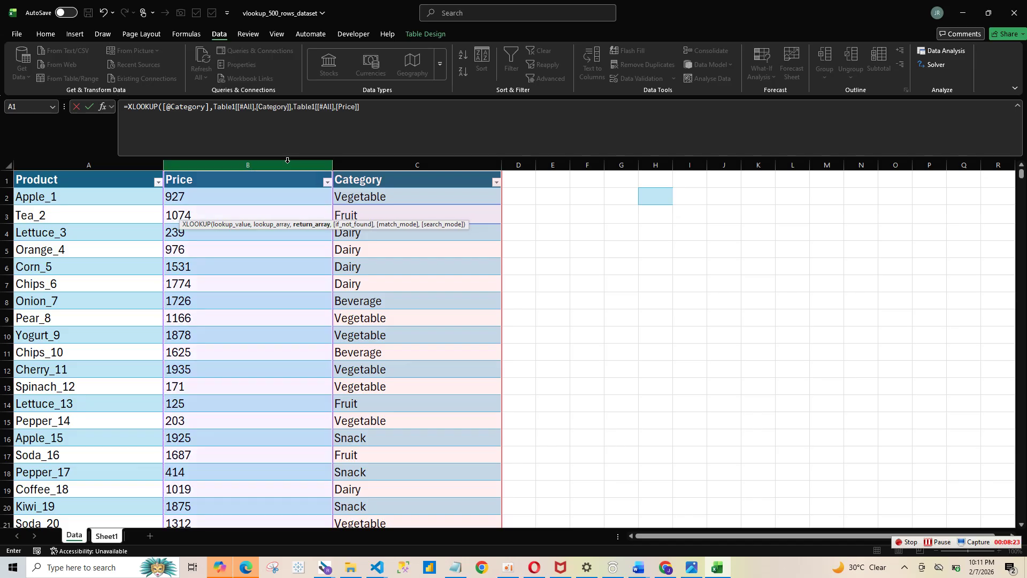
pyautogui.press('Return')
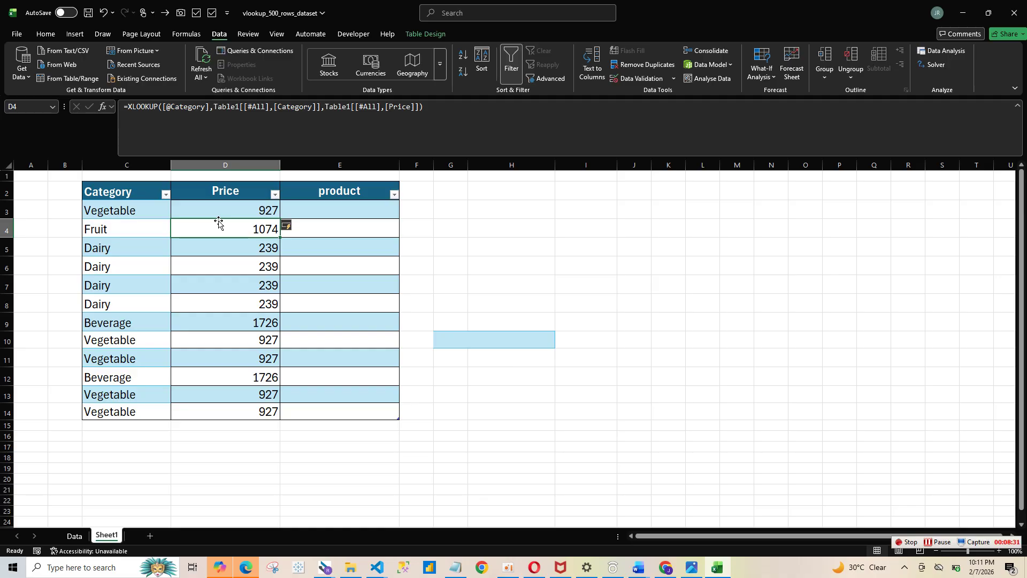
# Fill the product column from E3 with an XLOOKUP matching each Category in the Data sheet's Category column and returning its Product column
pyautogui.click(333, 207)
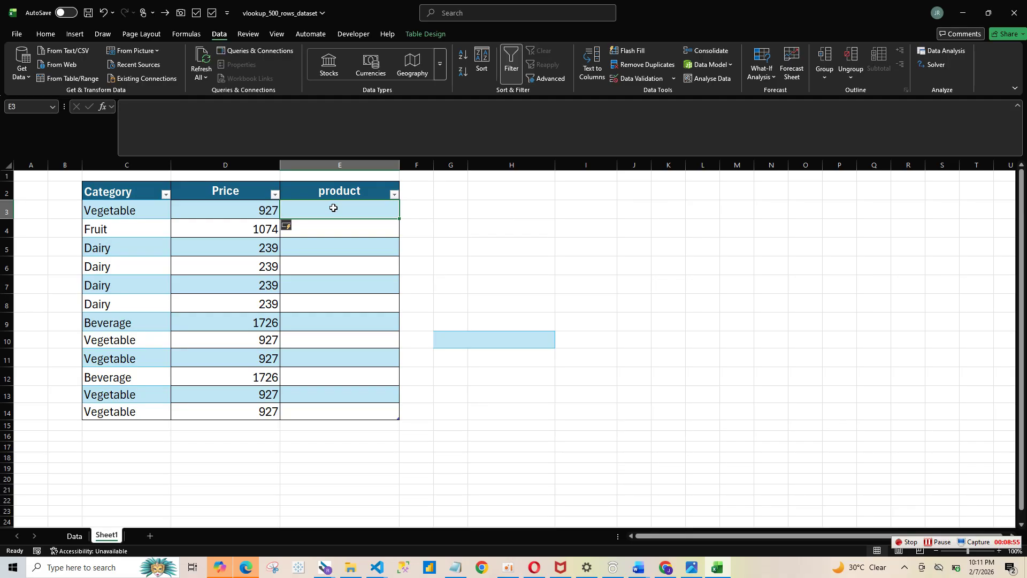
pyautogui.write('=v')
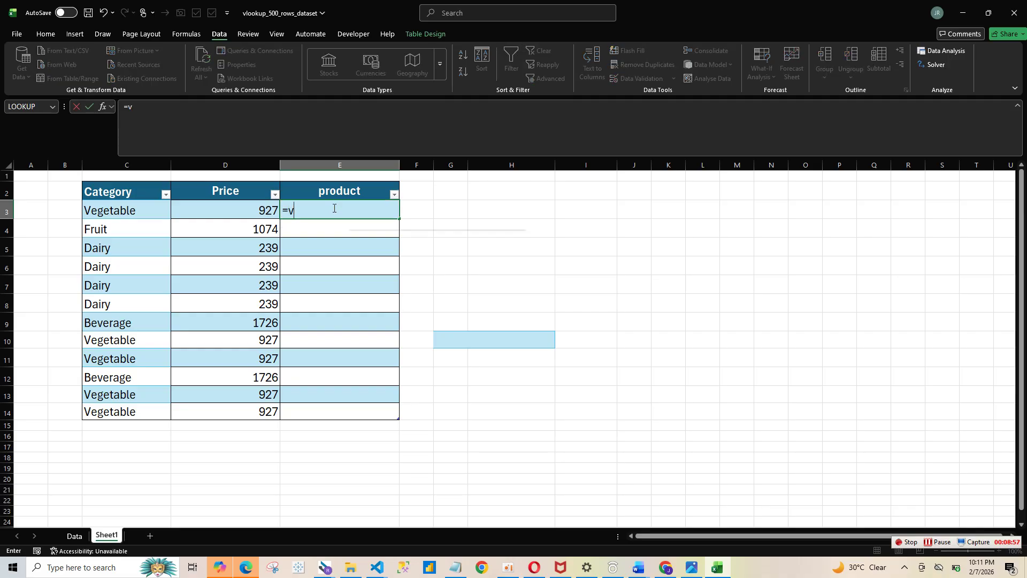
pyautogui.click(314, 289)
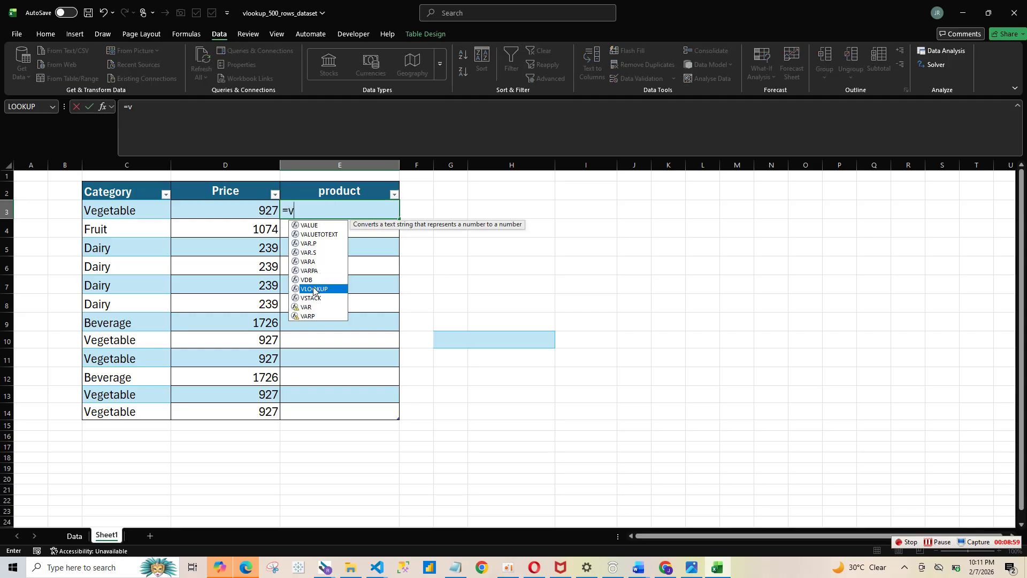
pyautogui.press('BackSpace')
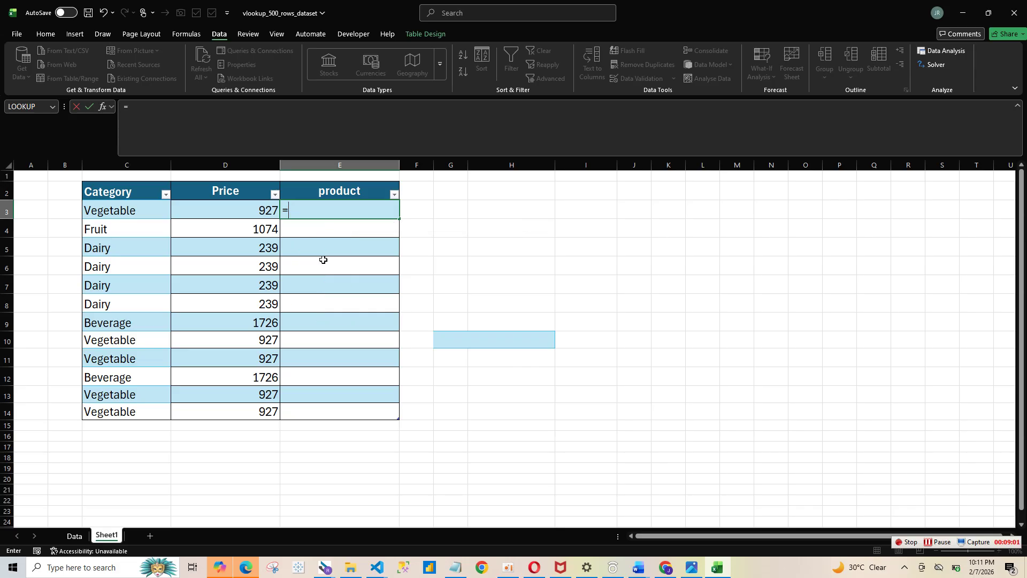
pyautogui.write('x')
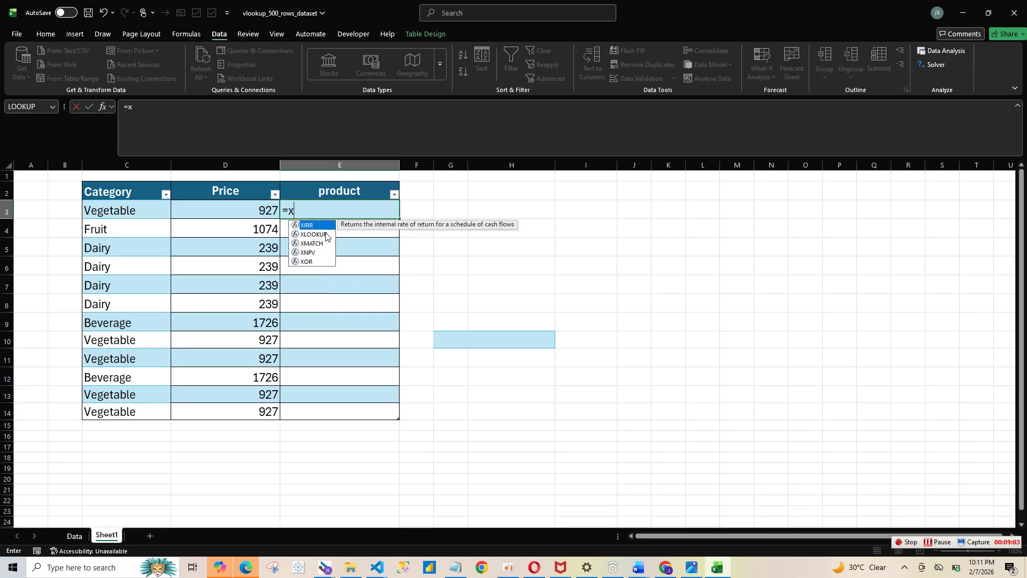
pyautogui.doubleClick(325, 233)
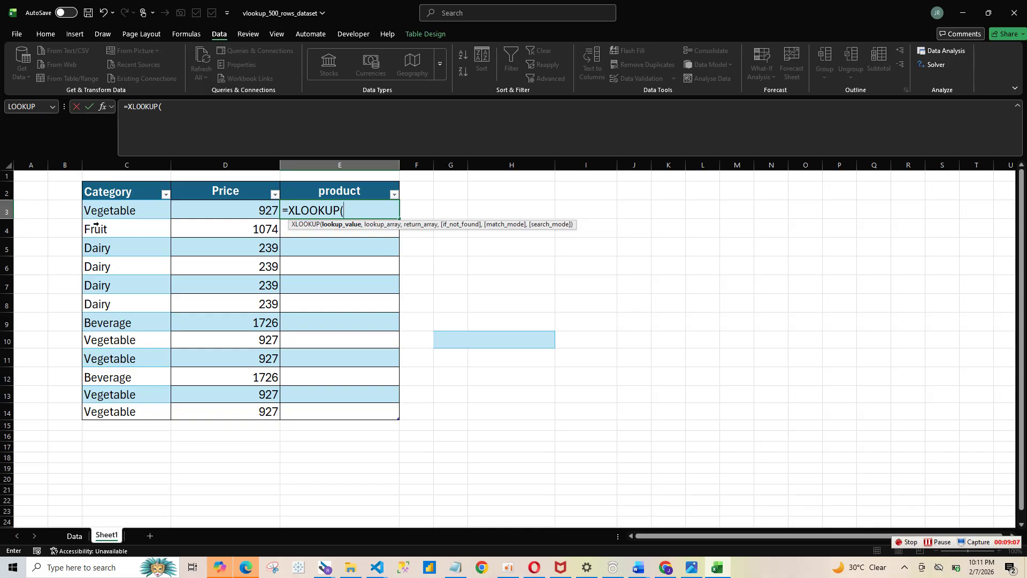
pyautogui.click(119, 213)
pyautogui.click(119, 212)
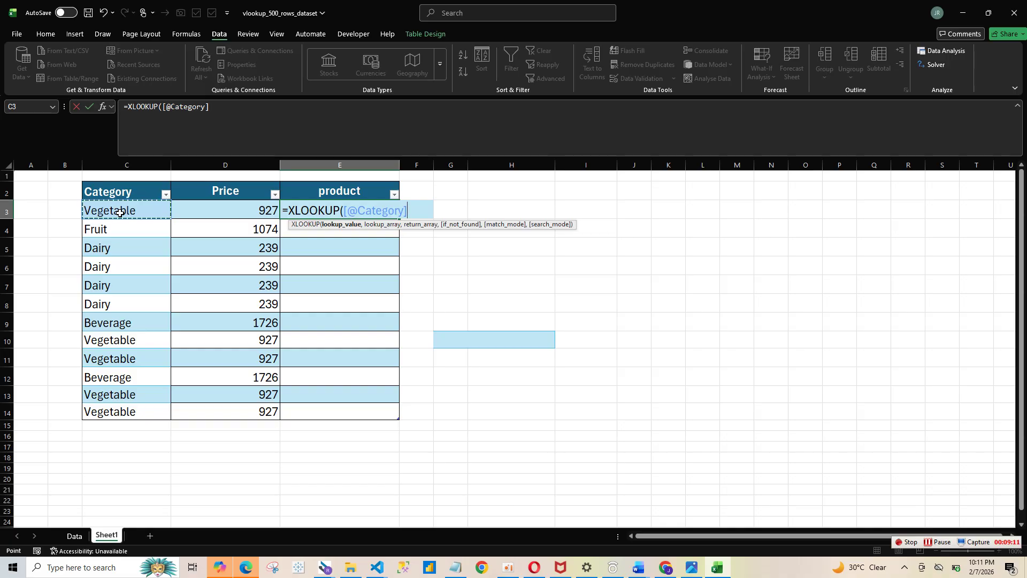
pyautogui.write(',')
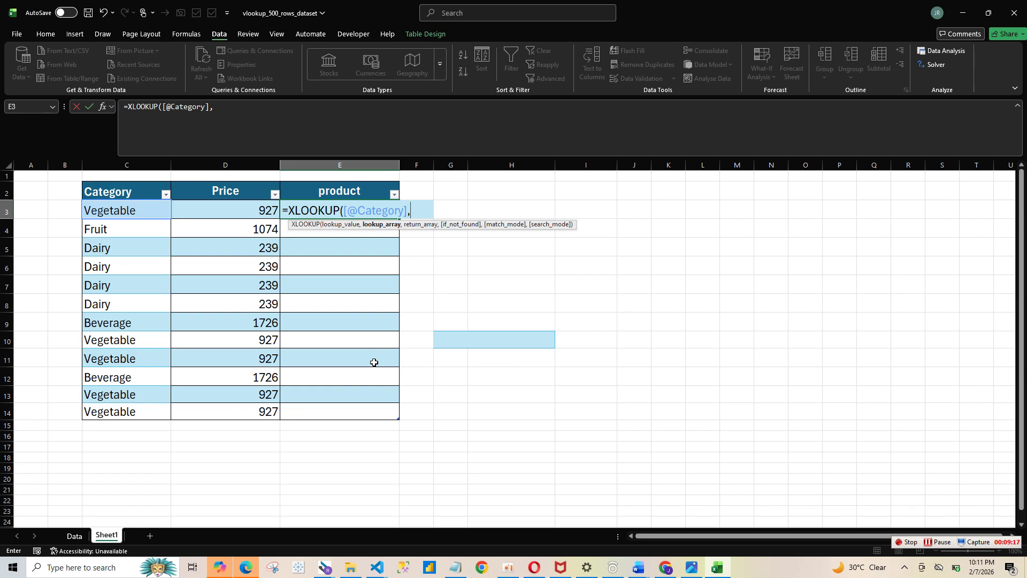
pyautogui.click(75, 536)
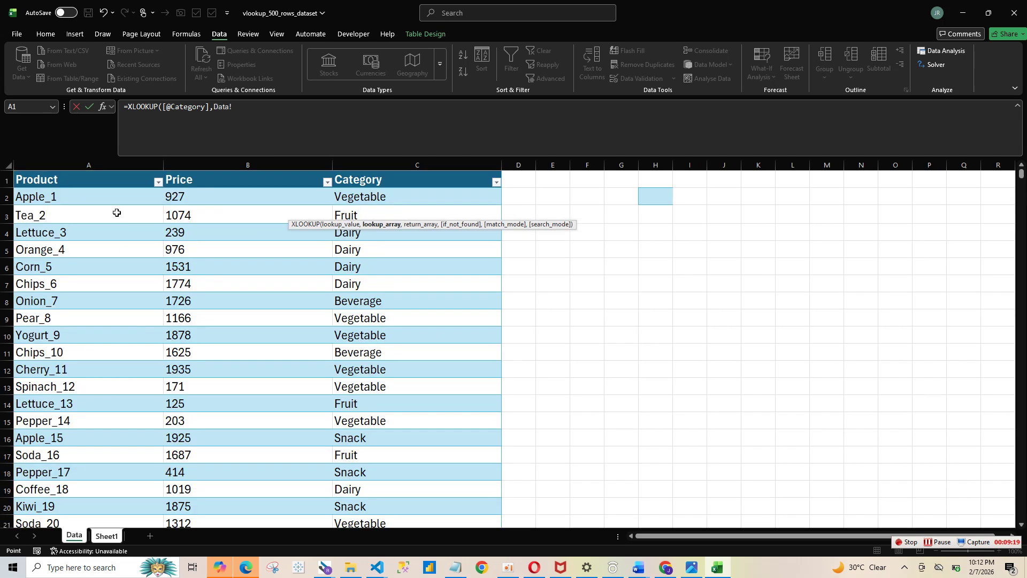
pyautogui.click(420, 166)
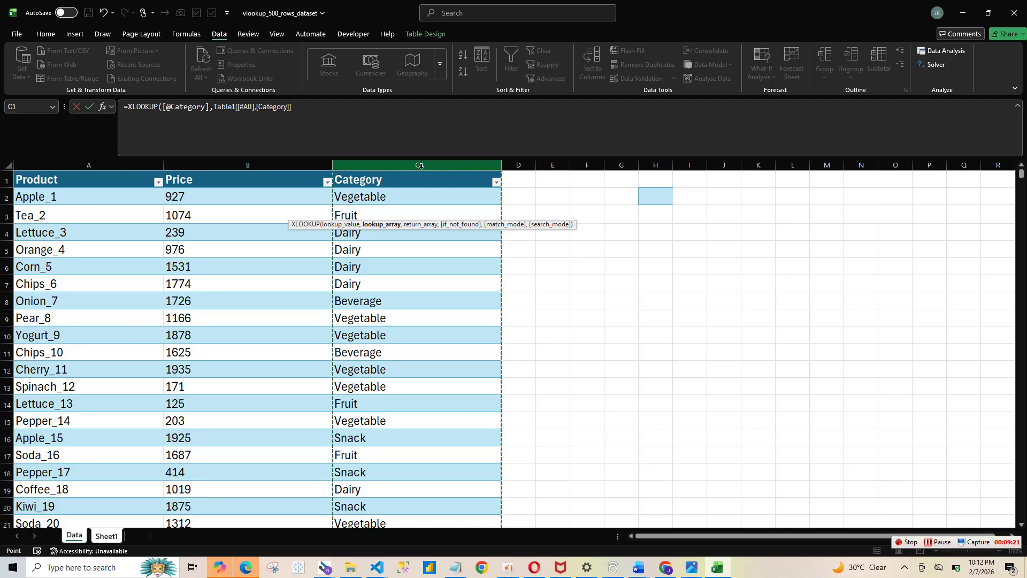
pyautogui.write(',')
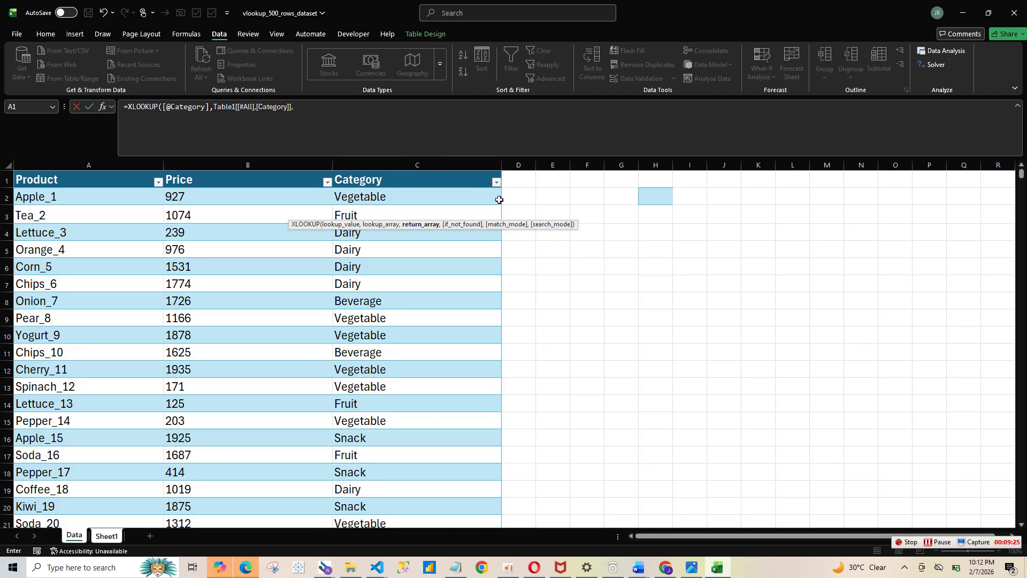
pyautogui.click(92, 165)
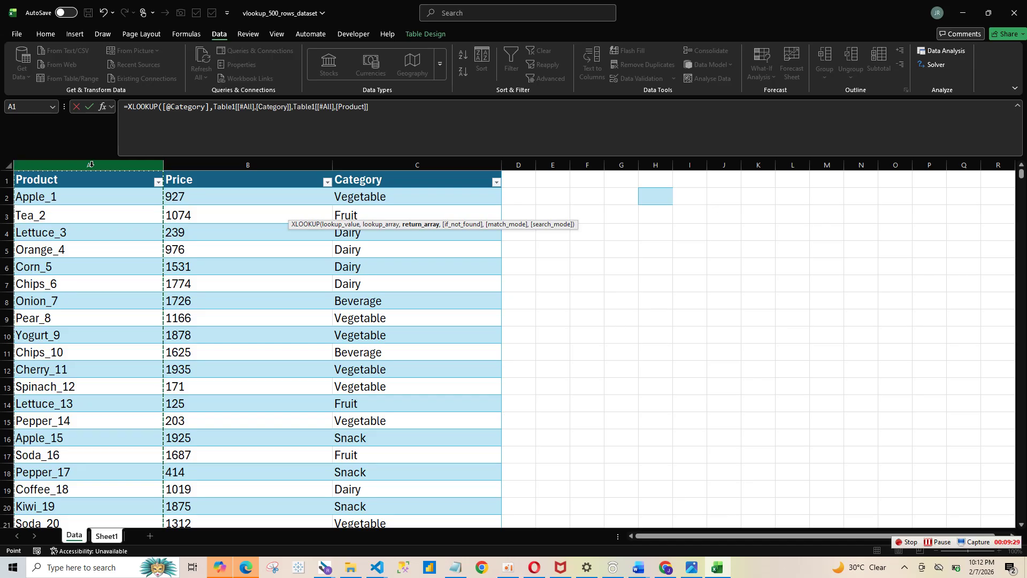
pyautogui.press('Return')
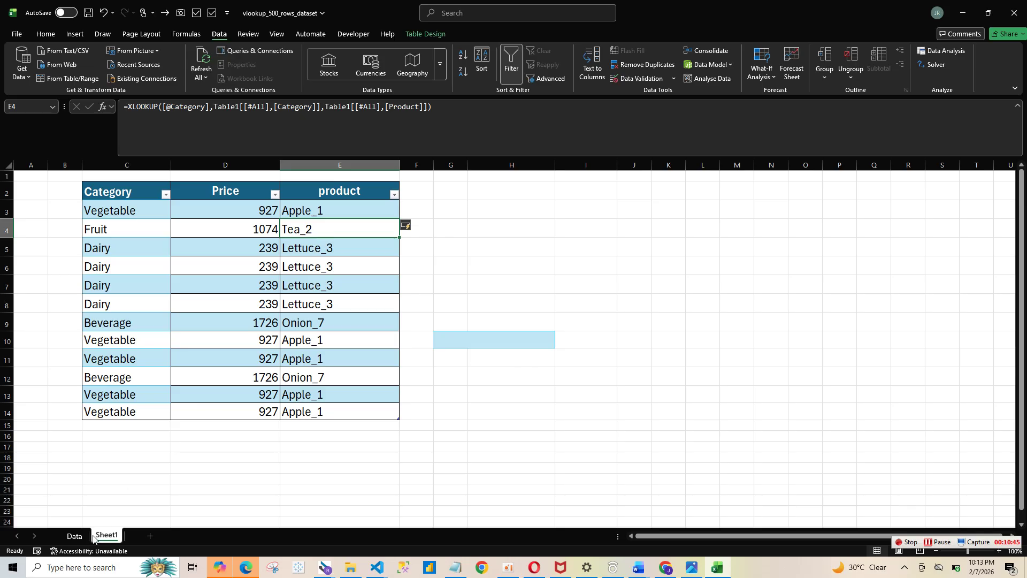
pyautogui.click(74, 536)
pyautogui.click(110, 536)
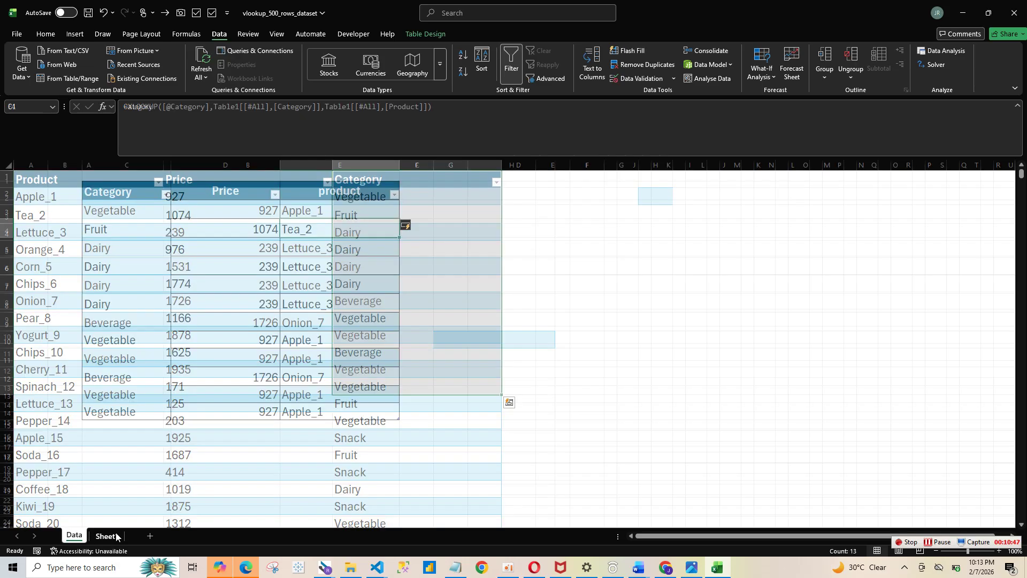
pyautogui.moveTo(117, 229); pyautogui.dragTo(367, 337)
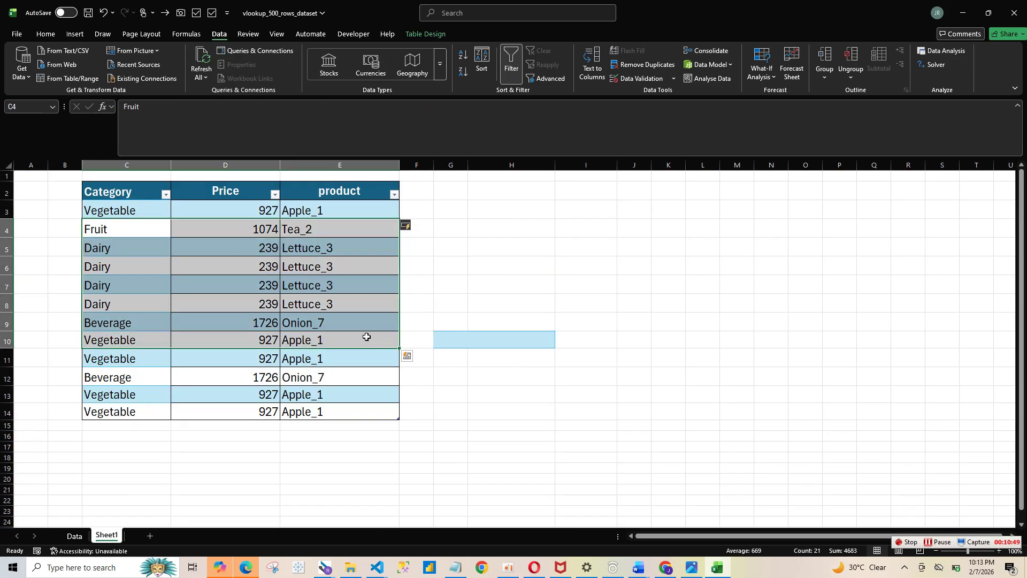
pyautogui.moveTo(110, 199); pyautogui.dragTo(178, 249)
pyautogui.click(147, 212)
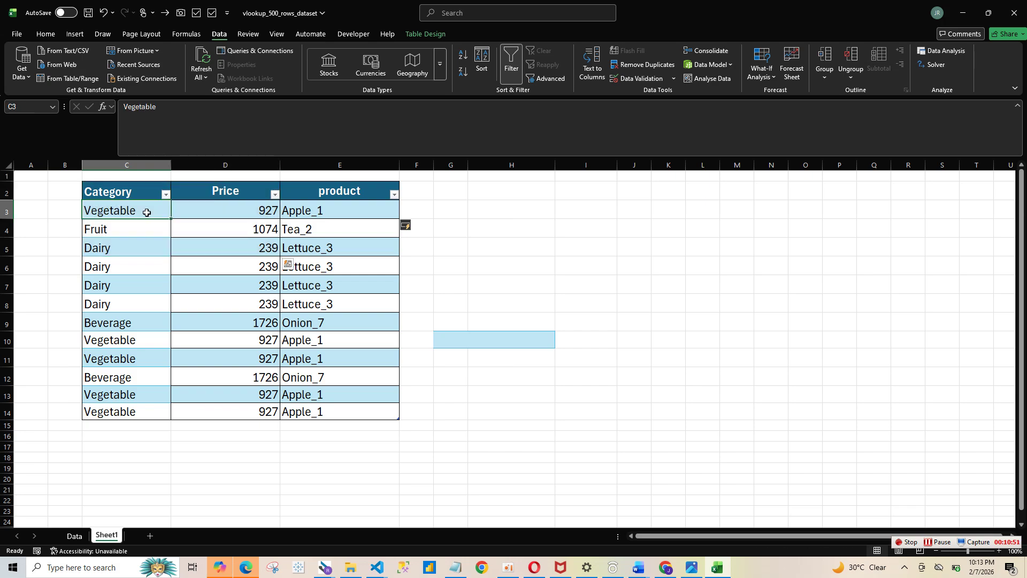
pyautogui.moveTo(146, 213); pyautogui.dragTo(215, 374)
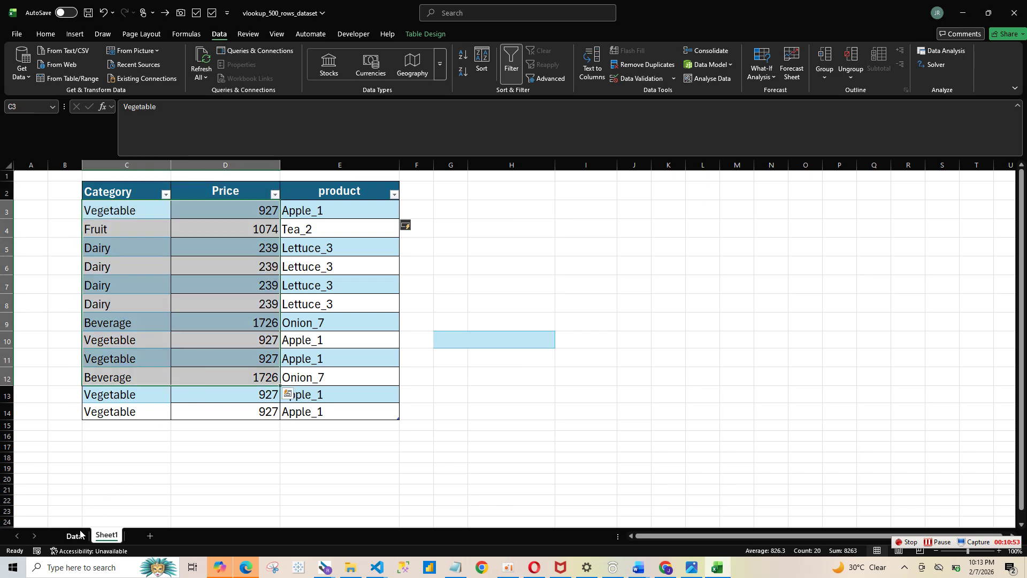
# Copy the Data sheet's Category values C14:C32 and paste them over the same column starting at C2
pyautogui.click(75, 536)
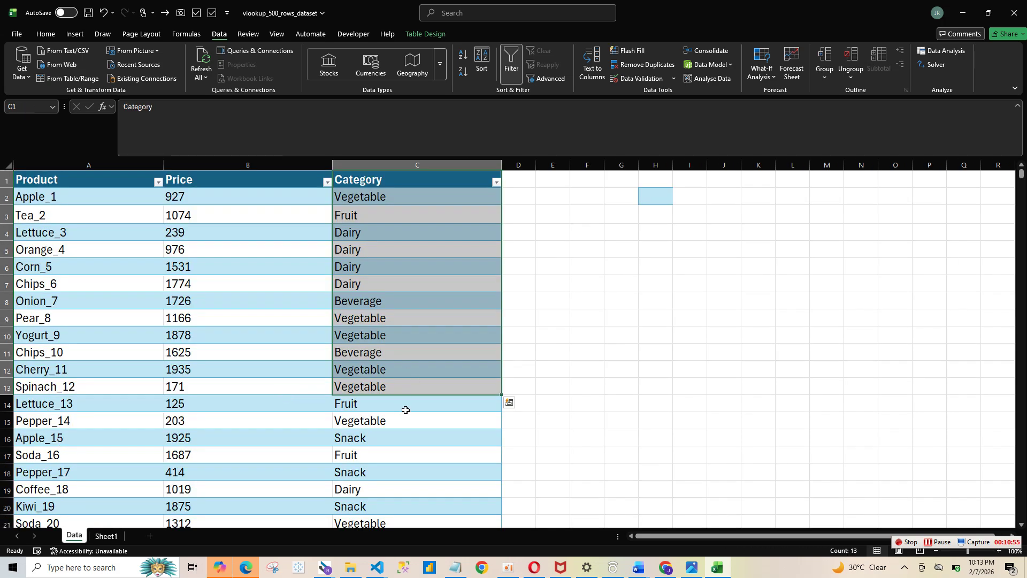
pyautogui.moveTo(406, 410)
pyautogui.mouseDown()
pyautogui.moveTo(390, 517)
pyautogui.moveTo(399, 417)
pyautogui.mouseUp()
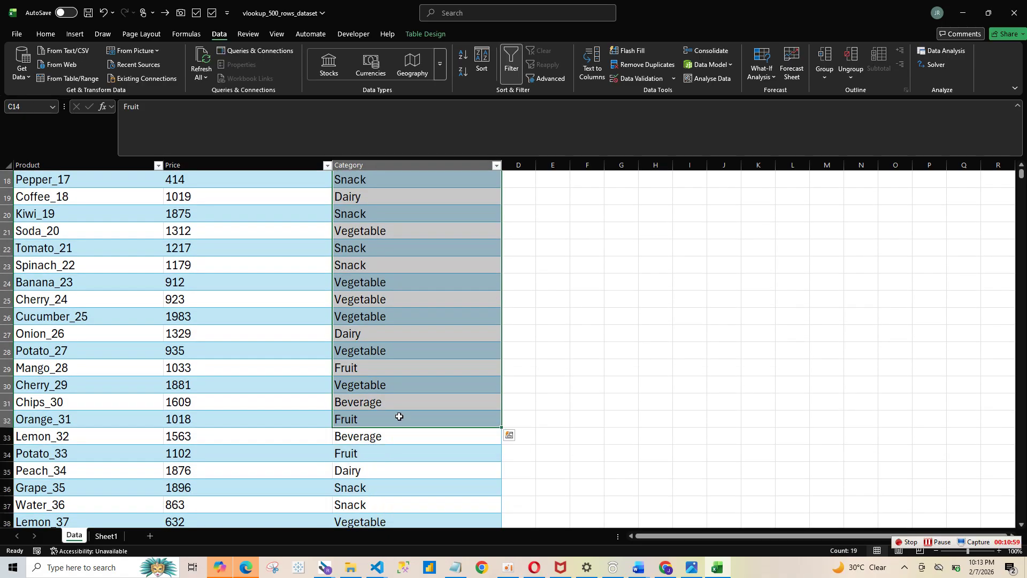
pyautogui.hotkey('ctrl', 'c')
pyautogui.click(106, 536)
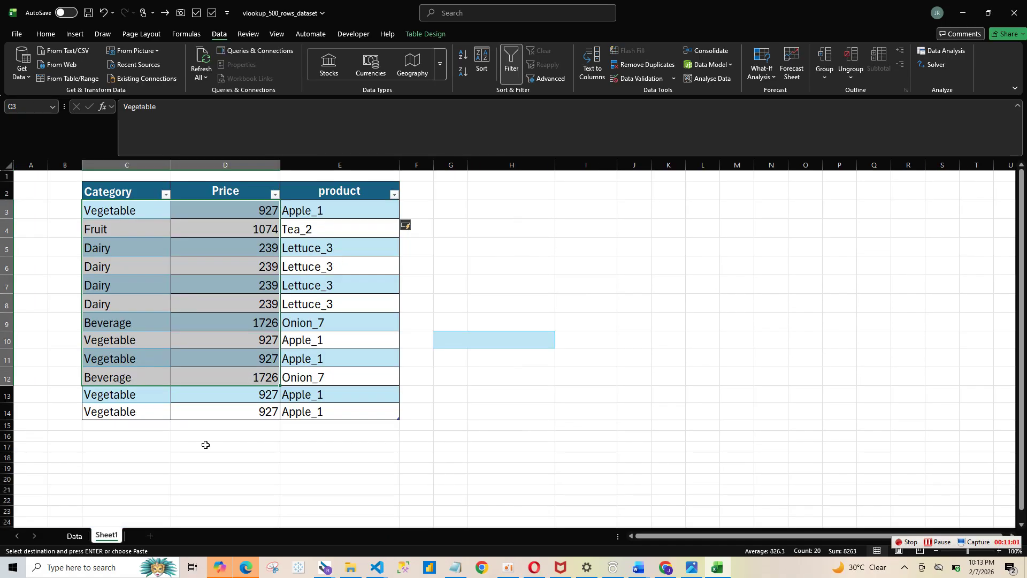
pyautogui.click(74, 535)
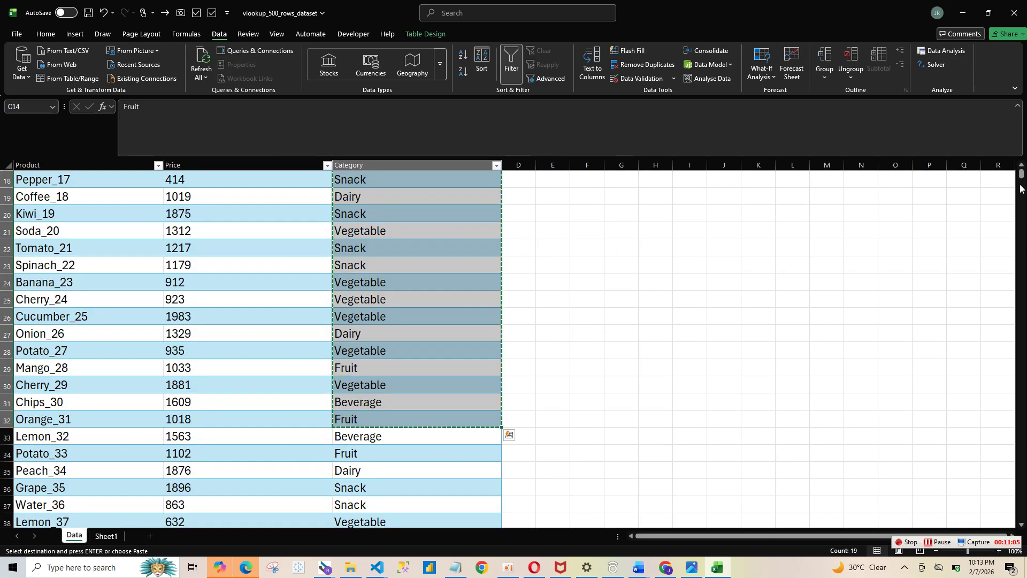
pyautogui.scroll(6, 444, 201)
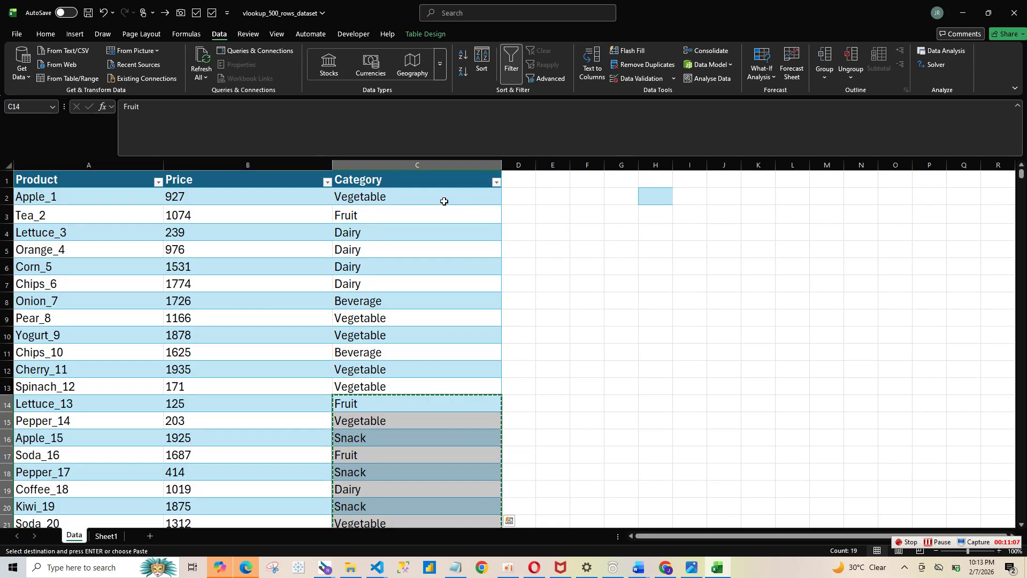
pyautogui.click(444, 201)
pyautogui.press('Return')
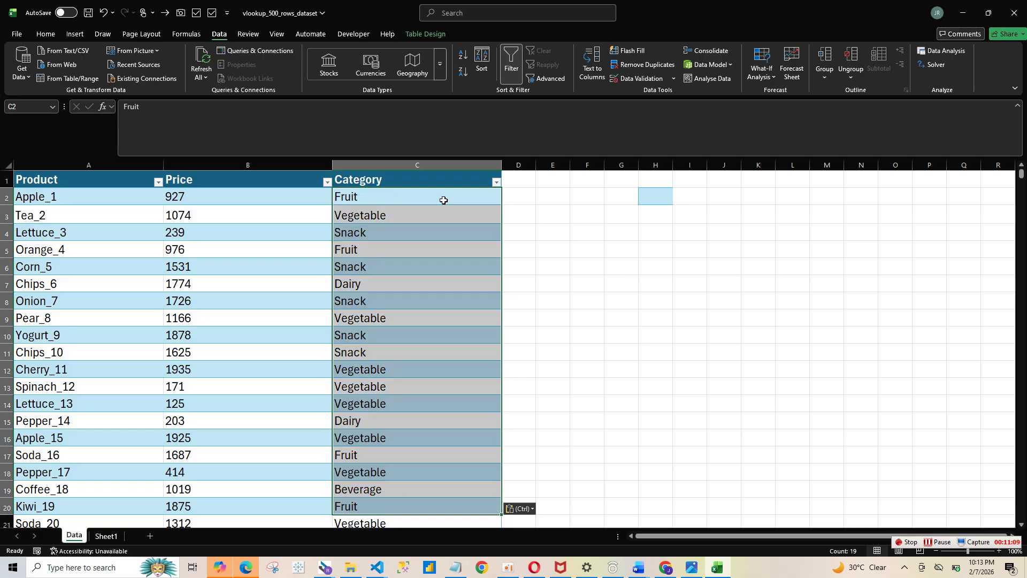
pyautogui.click(531, 315)
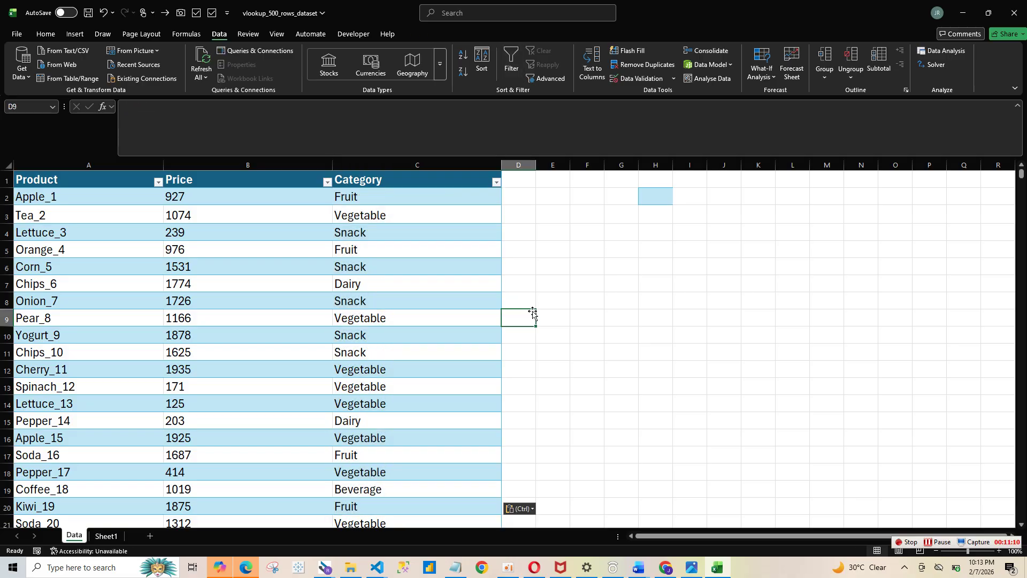
# Examine the Price and product lookup results for the categories in Sheet1's table
pyautogui.click(121, 534)
pyautogui.click(354, 373)
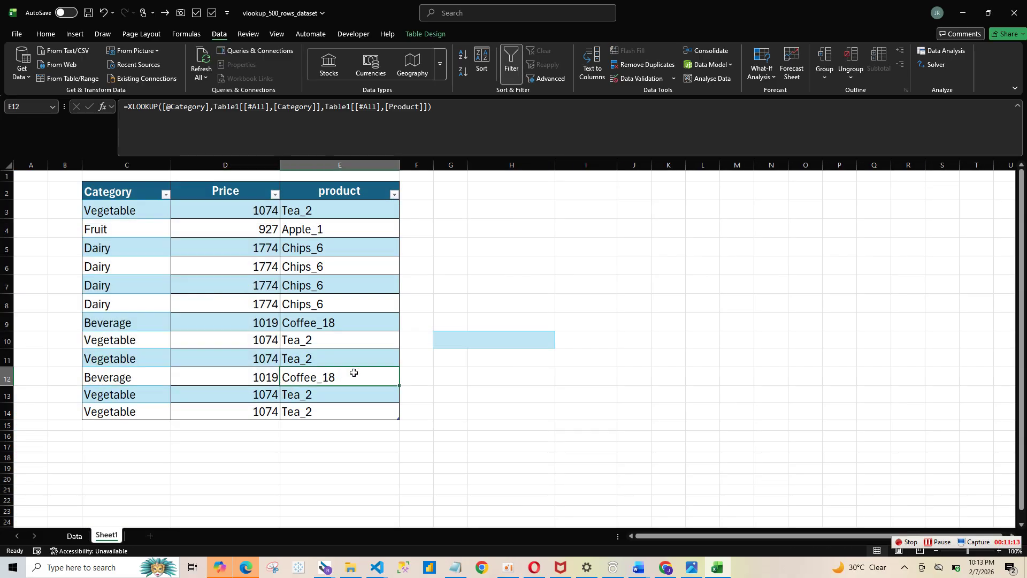
pyautogui.click(113, 213)
pyautogui.click(356, 231)
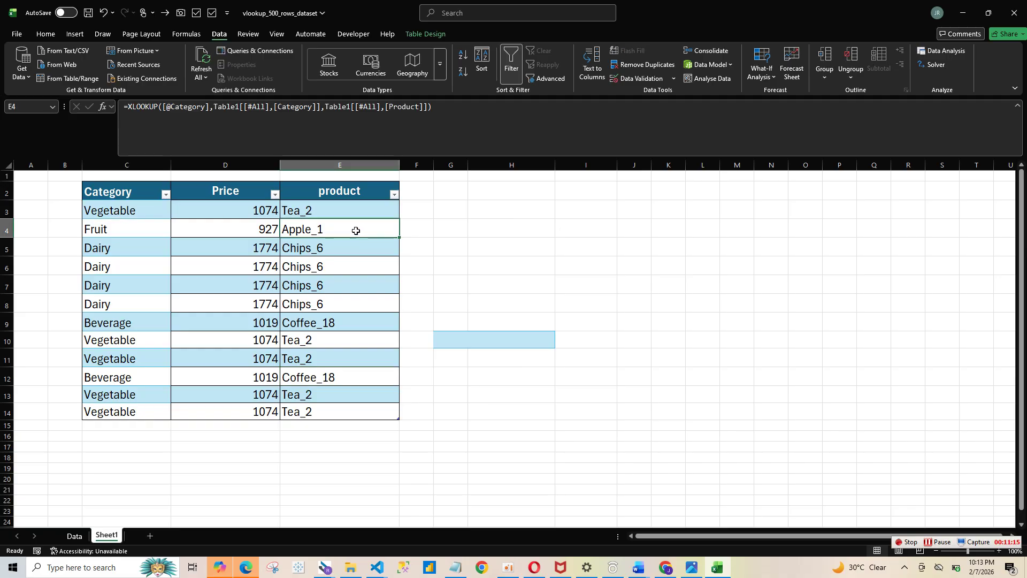
pyautogui.click(310, 288)
pyautogui.click(89, 229)
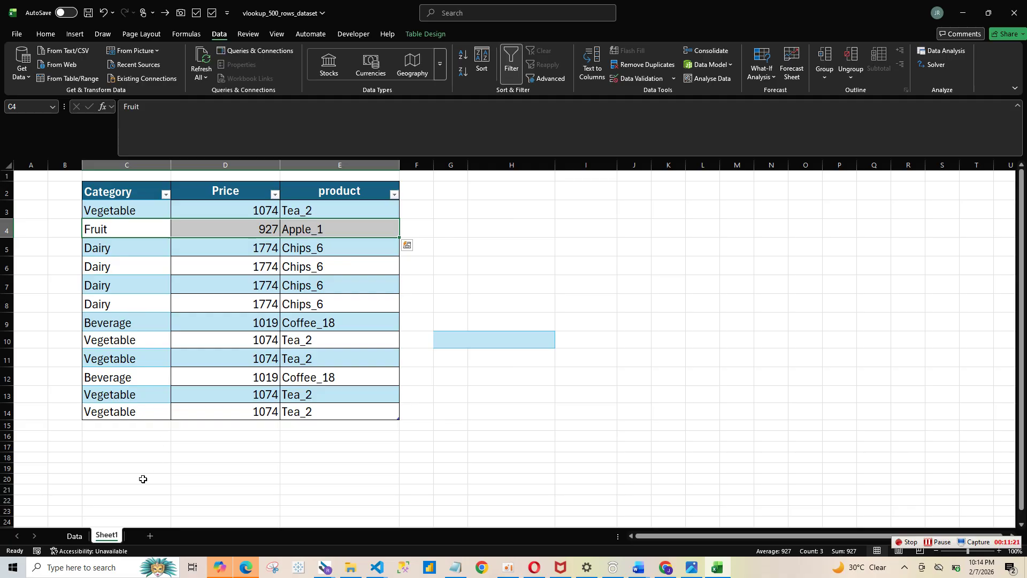
# Undo the paste over the Data sheet's Category column
pyautogui.click(75, 535)
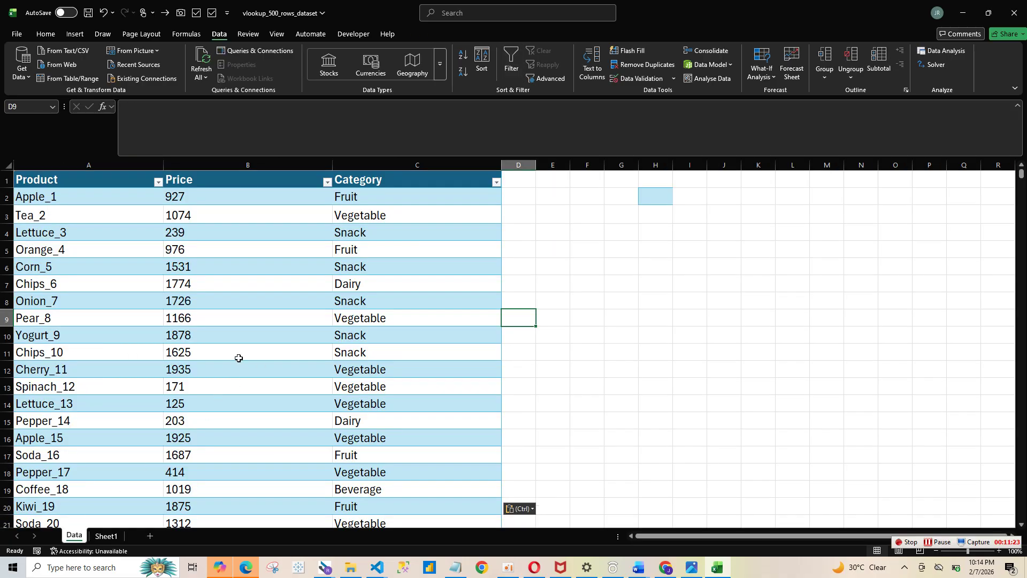
pyautogui.hotkey('ctrl', 'z')
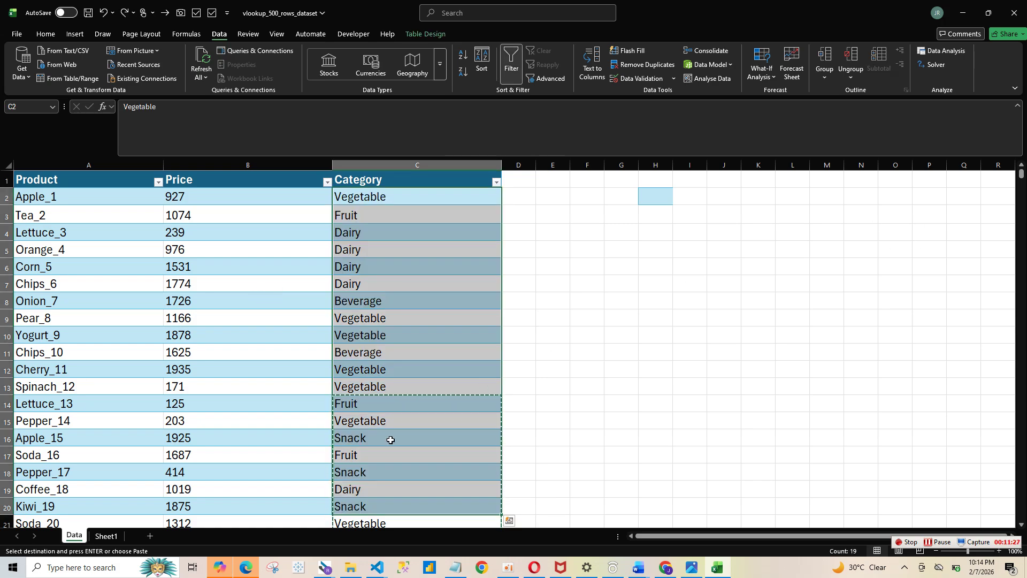
pyautogui.keyDown('ctrl'); pyautogui.scroll(-1, 390, 440); pyautogui.keyUp('ctrl')
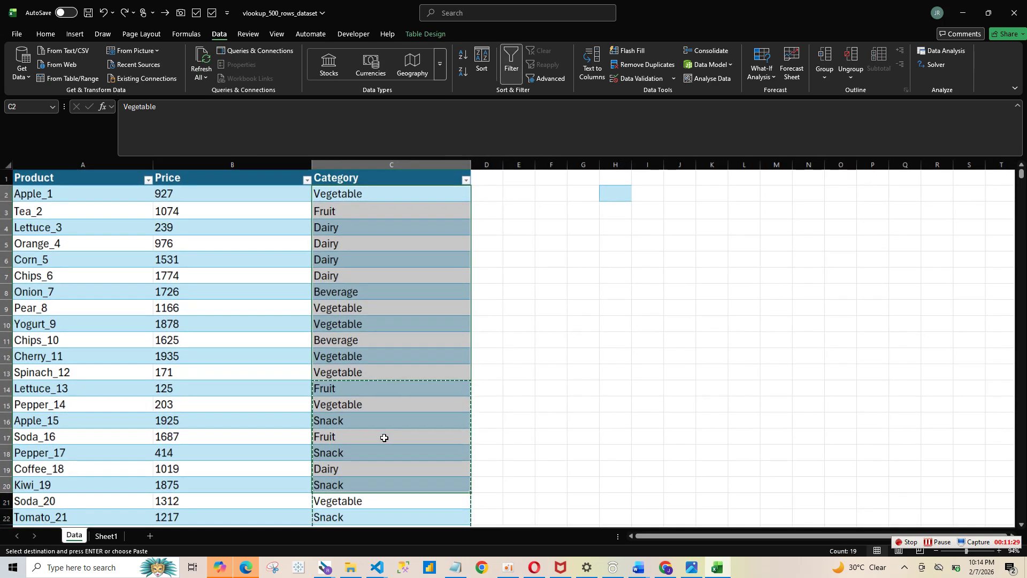
# Copy the Data sheet's Category values C14:C21 and paste them into Sheet1's Category column starting at C3
pyautogui.click(383, 436)
pyautogui.moveTo(381, 395); pyautogui.dragTo(362, 498)
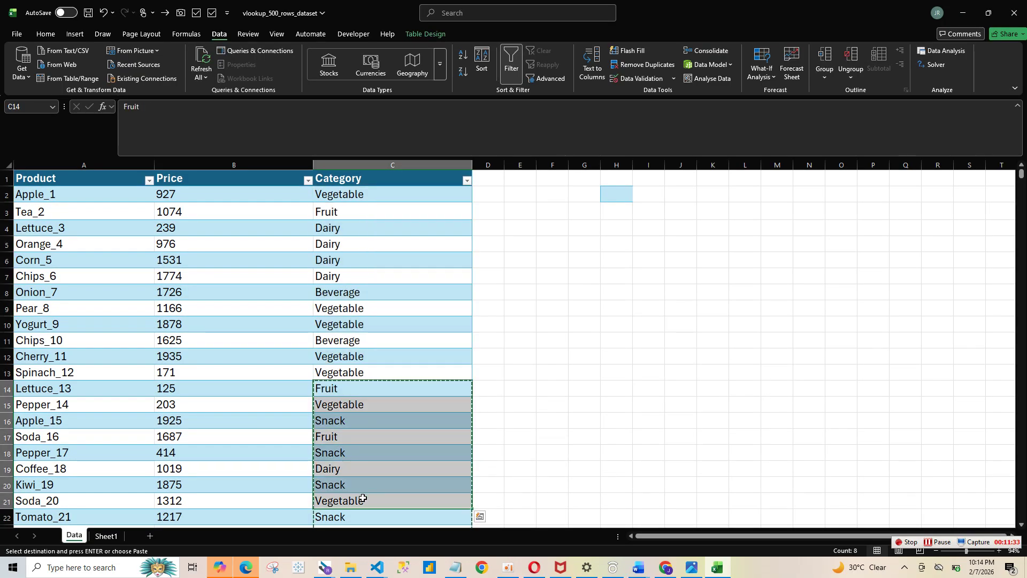
pyautogui.hotkey('ctrl', 'c')
pyautogui.click(107, 536)
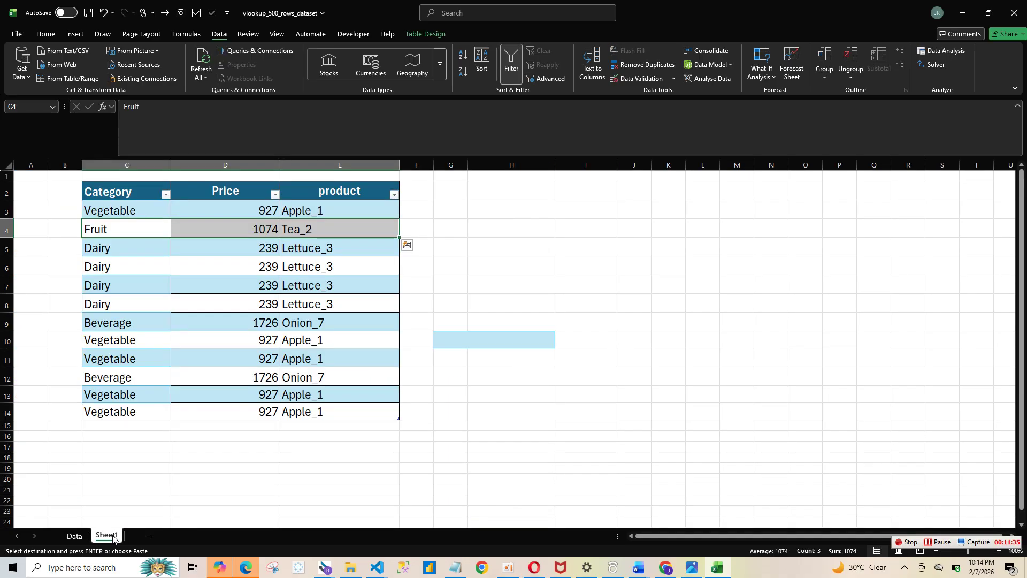
pyautogui.click(117, 209)
pyautogui.hotkey('ctrl', 'v')
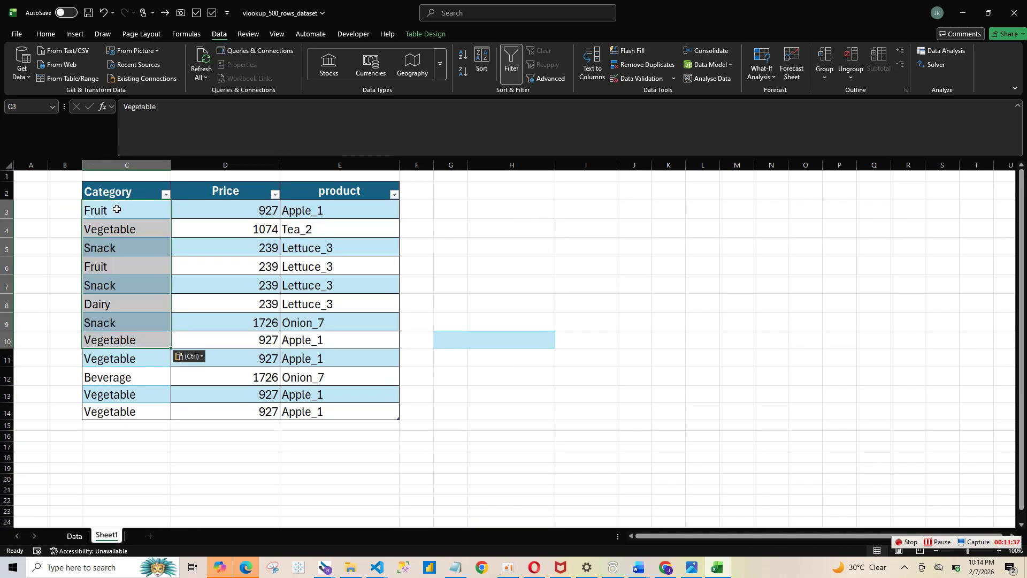